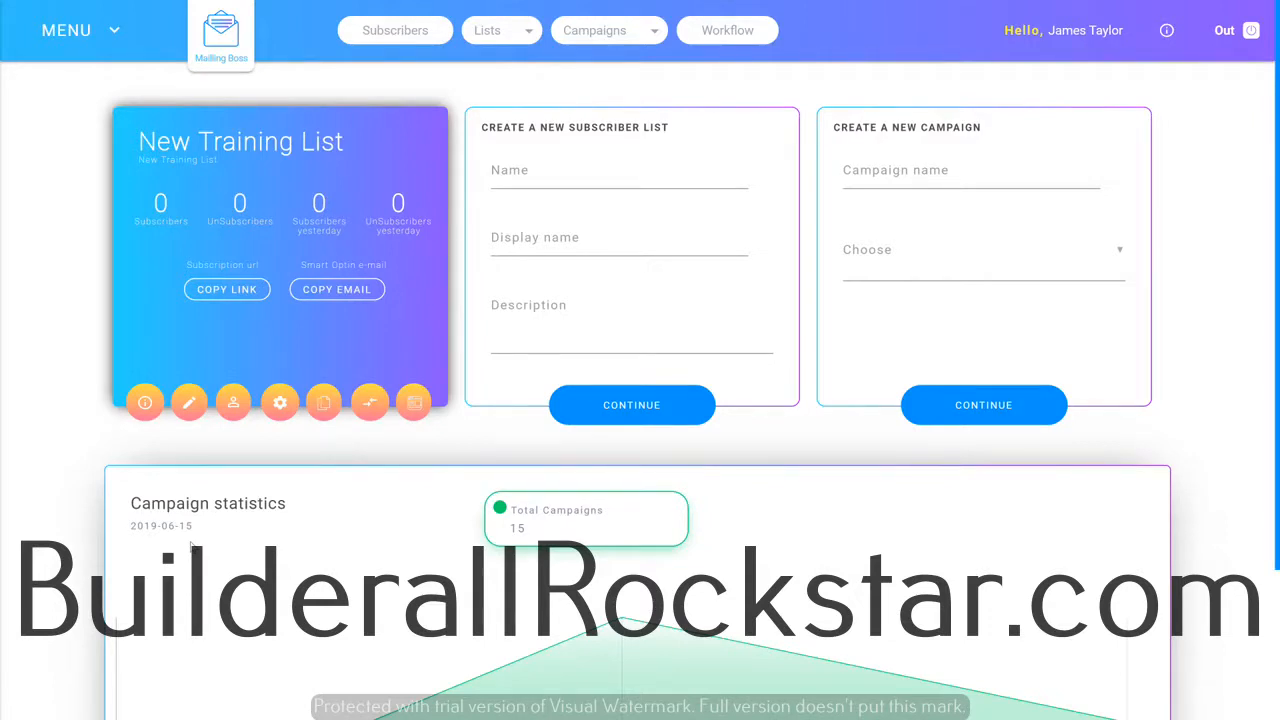
Open the regular email campaigns and start creating a new campaign.
click(602, 30)
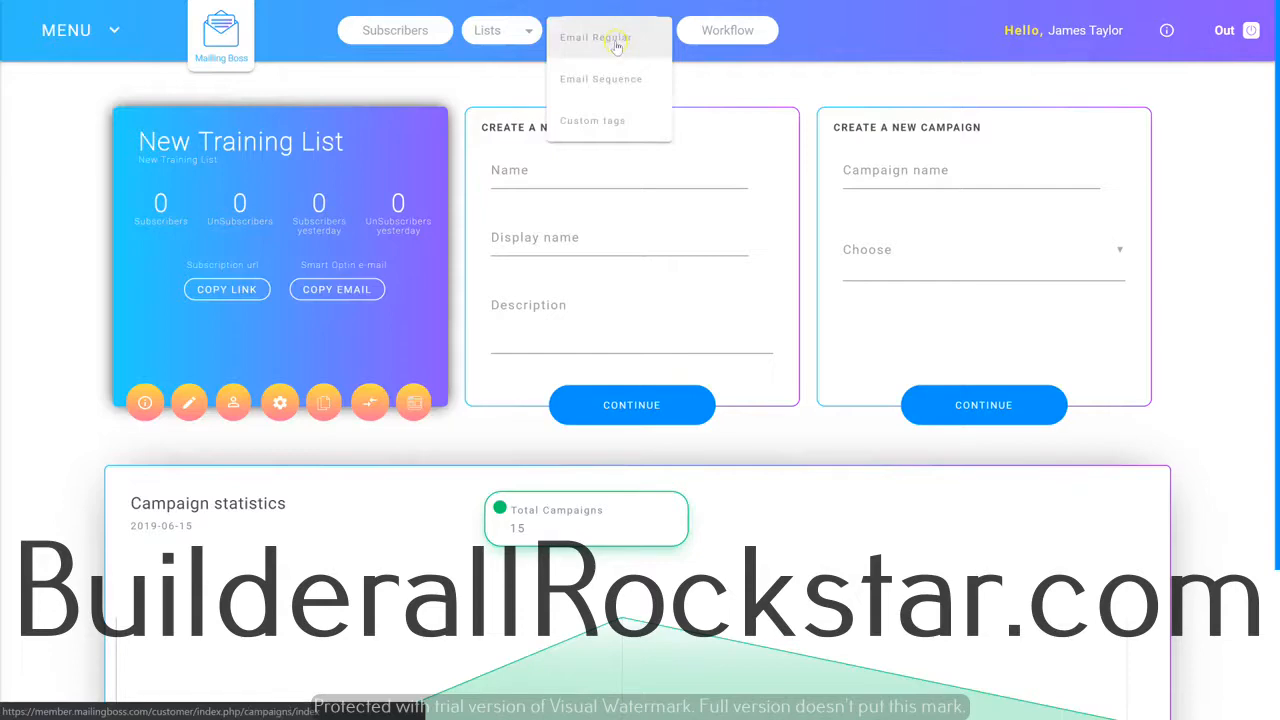
click(616, 44)
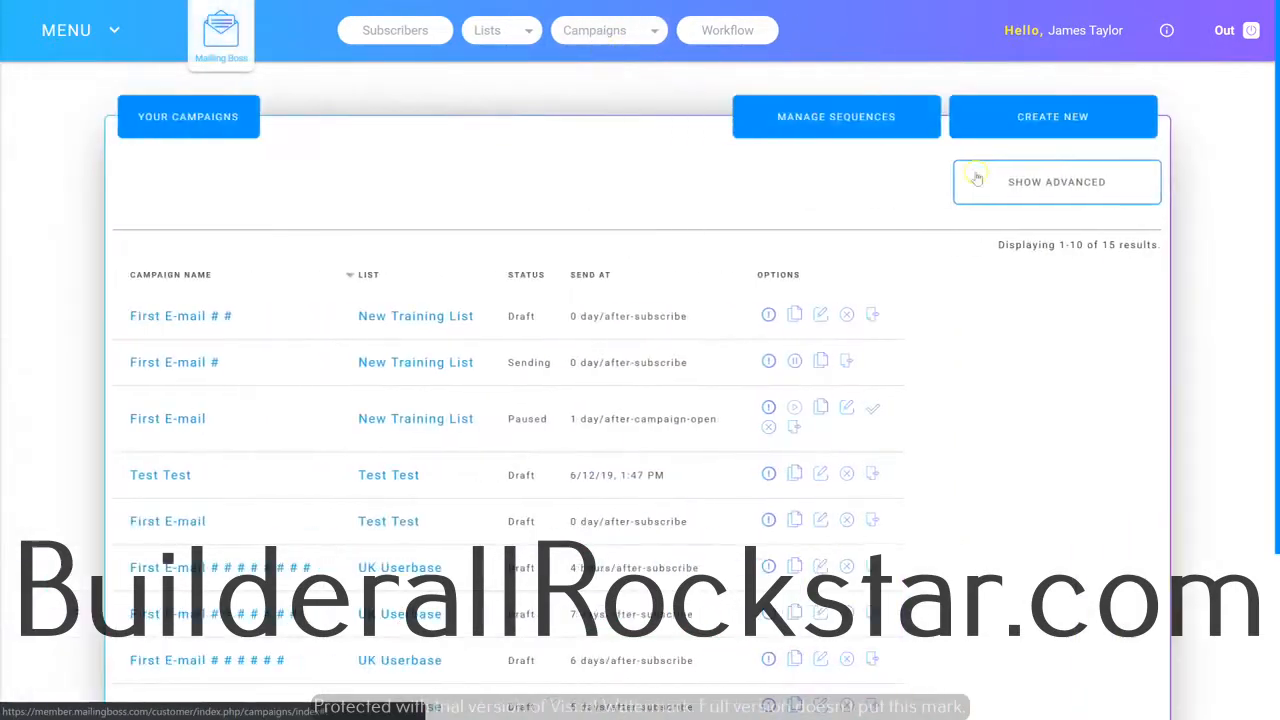
click(1021, 131)
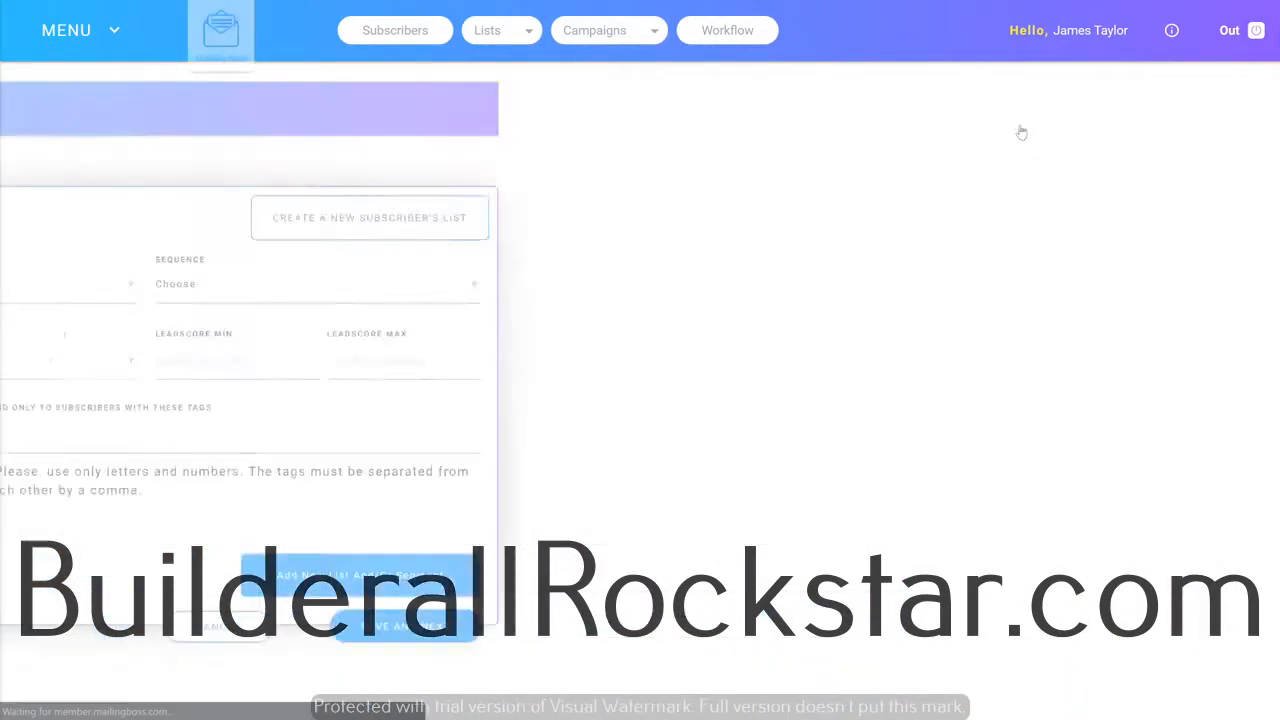
Name the campaign "New Campaign", assign it to New Training List, and save the details to continue to the setup.
click(355, 275)
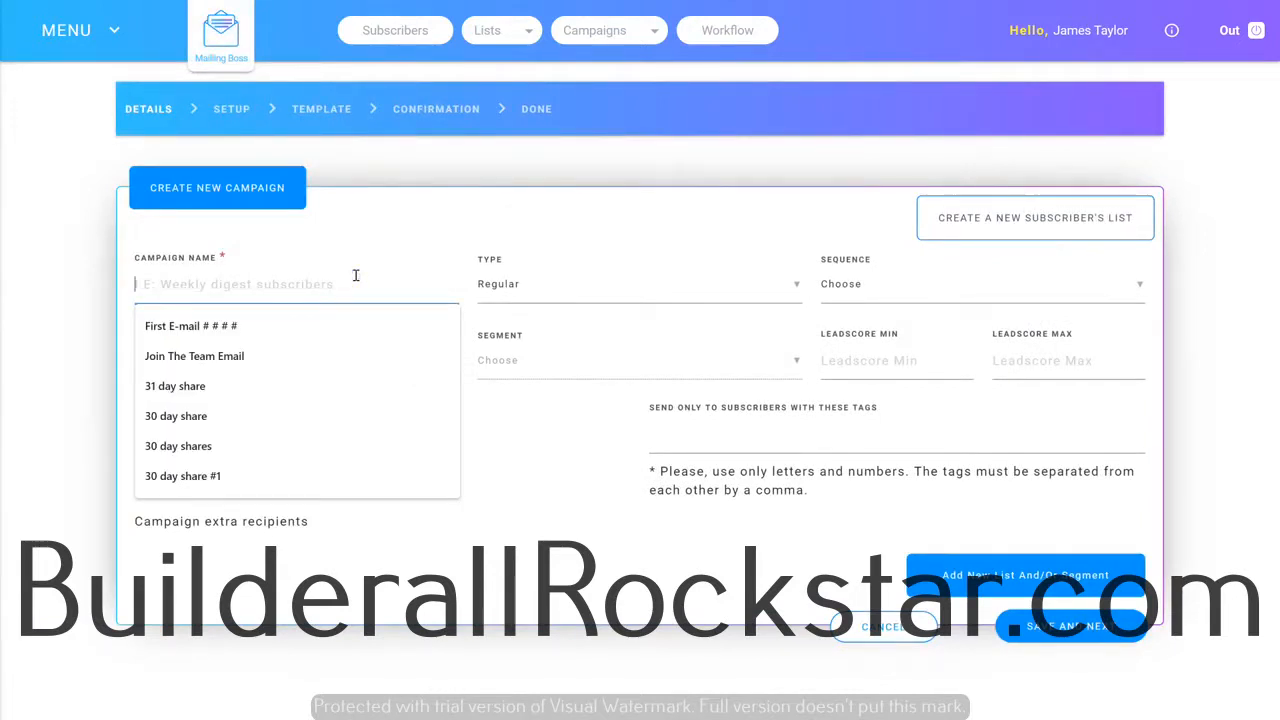
text(New Campaign)
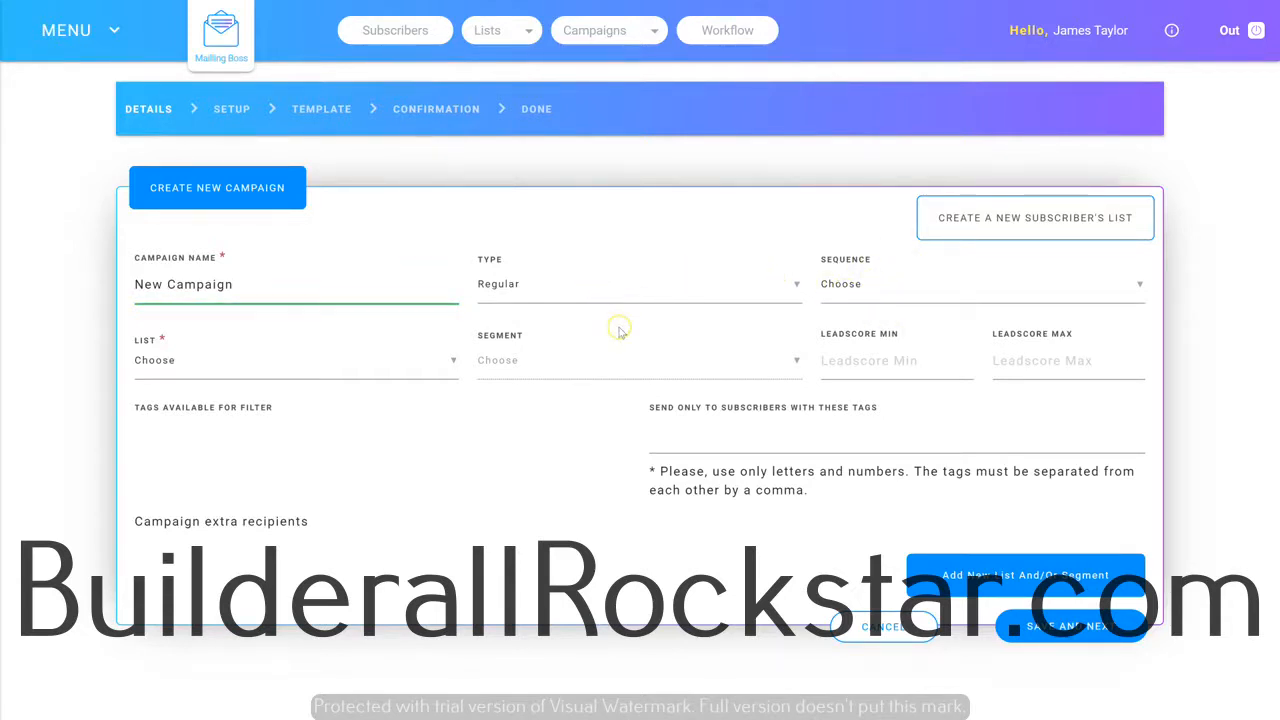
click(305, 368)
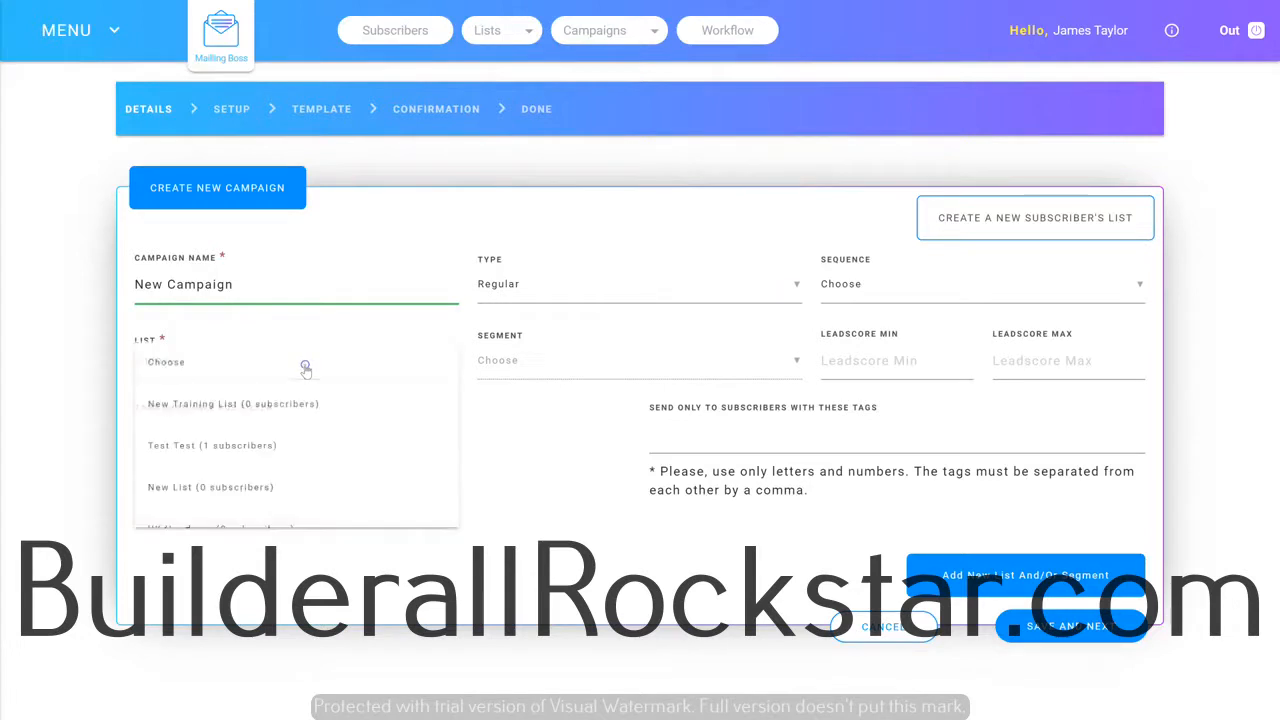
click(287, 401)
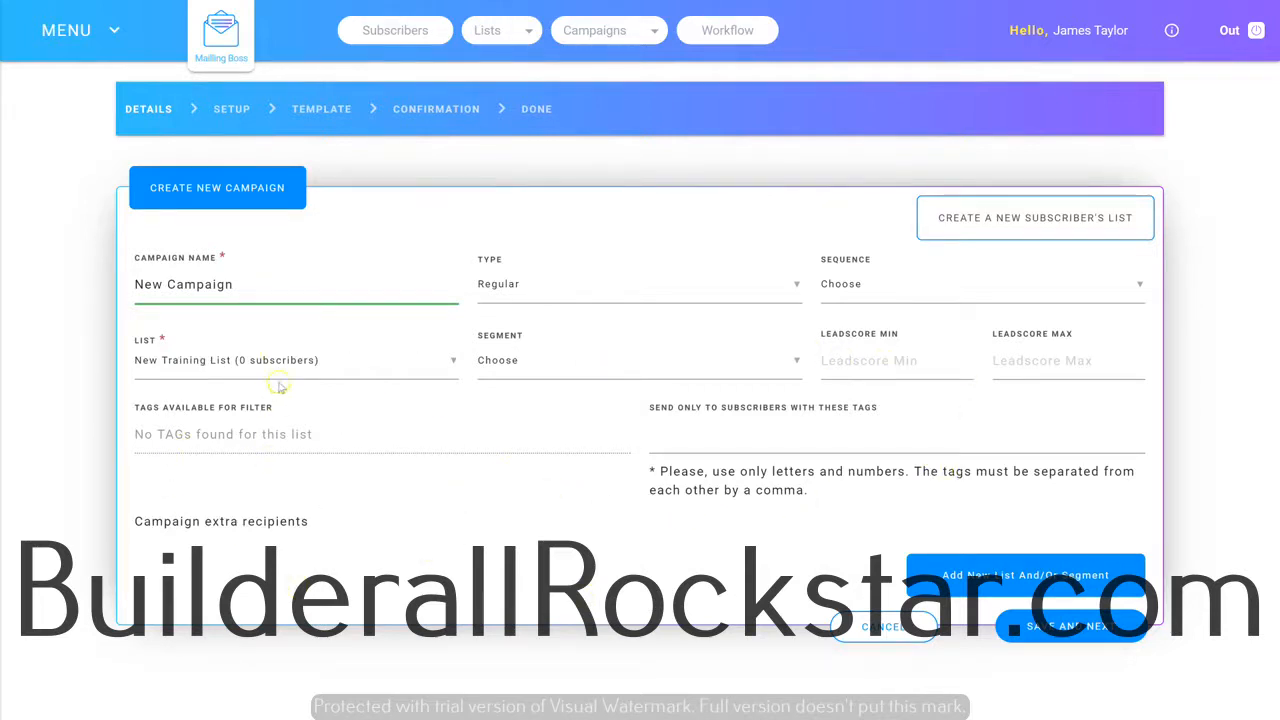
click(1070, 628)
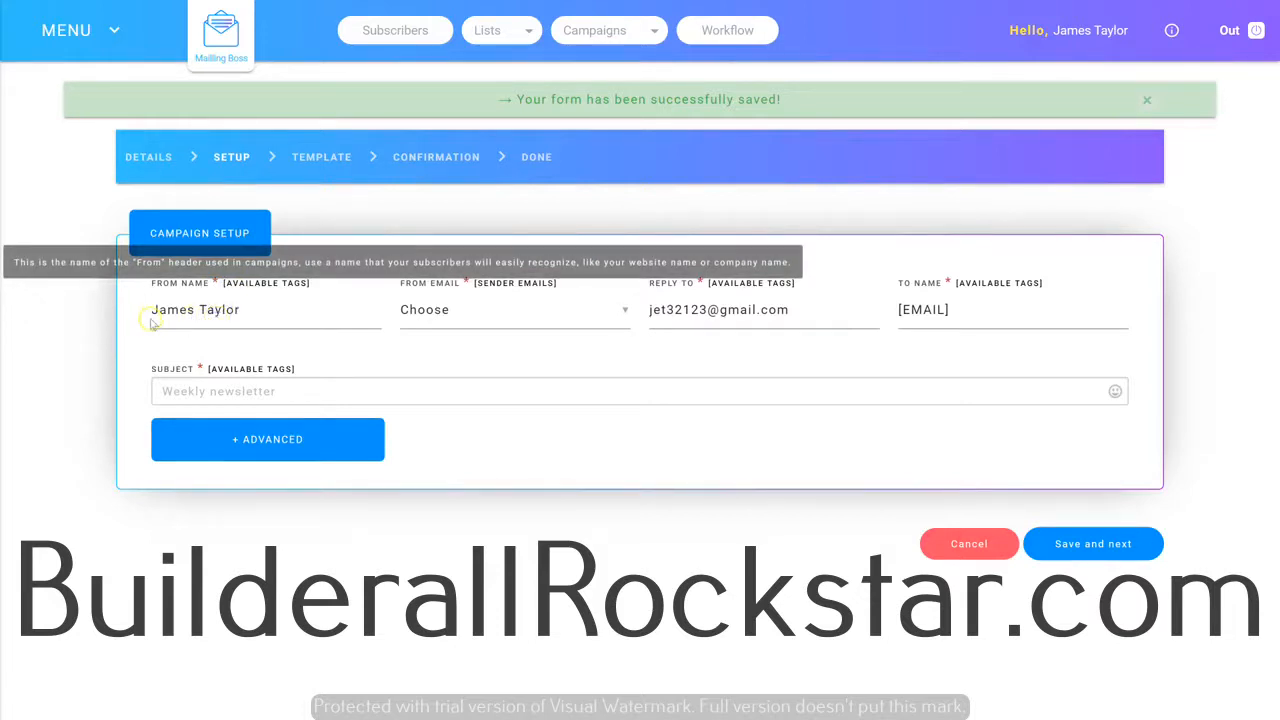
Choose the verified sender address as the campaign's From email.
click(460, 318)
click(460, 318)
click(456, 316)
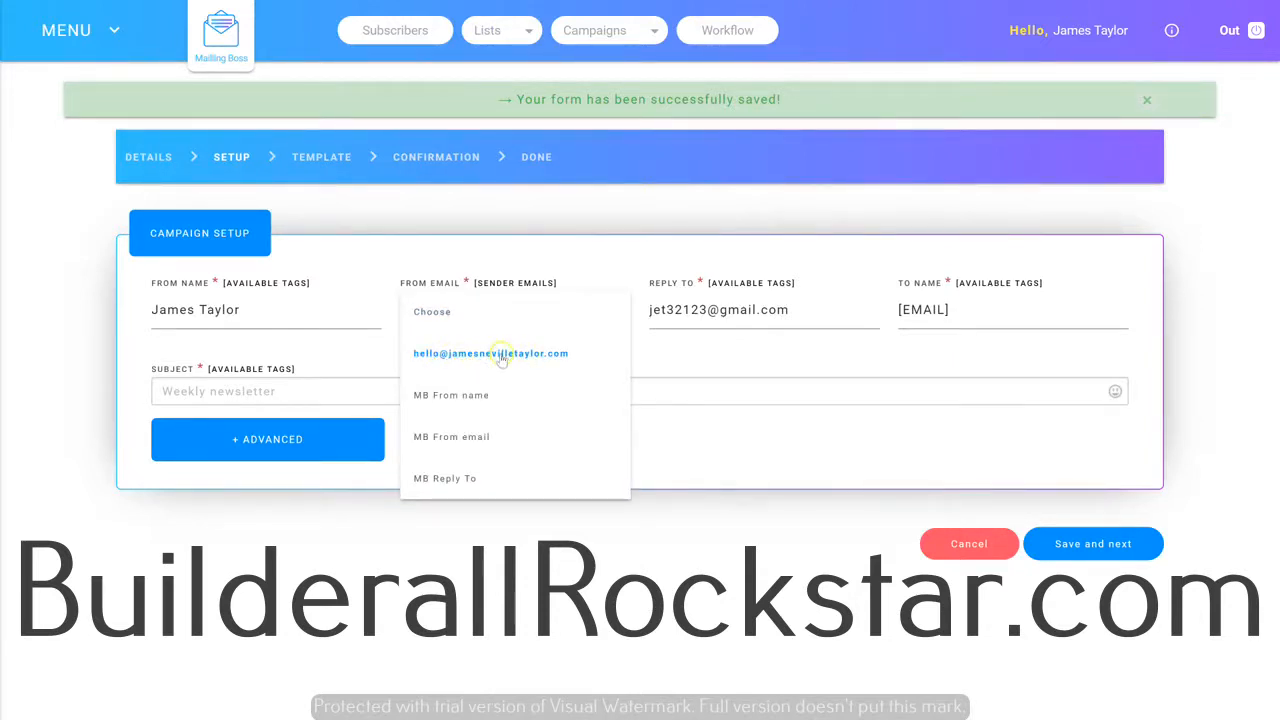
click(486, 356)
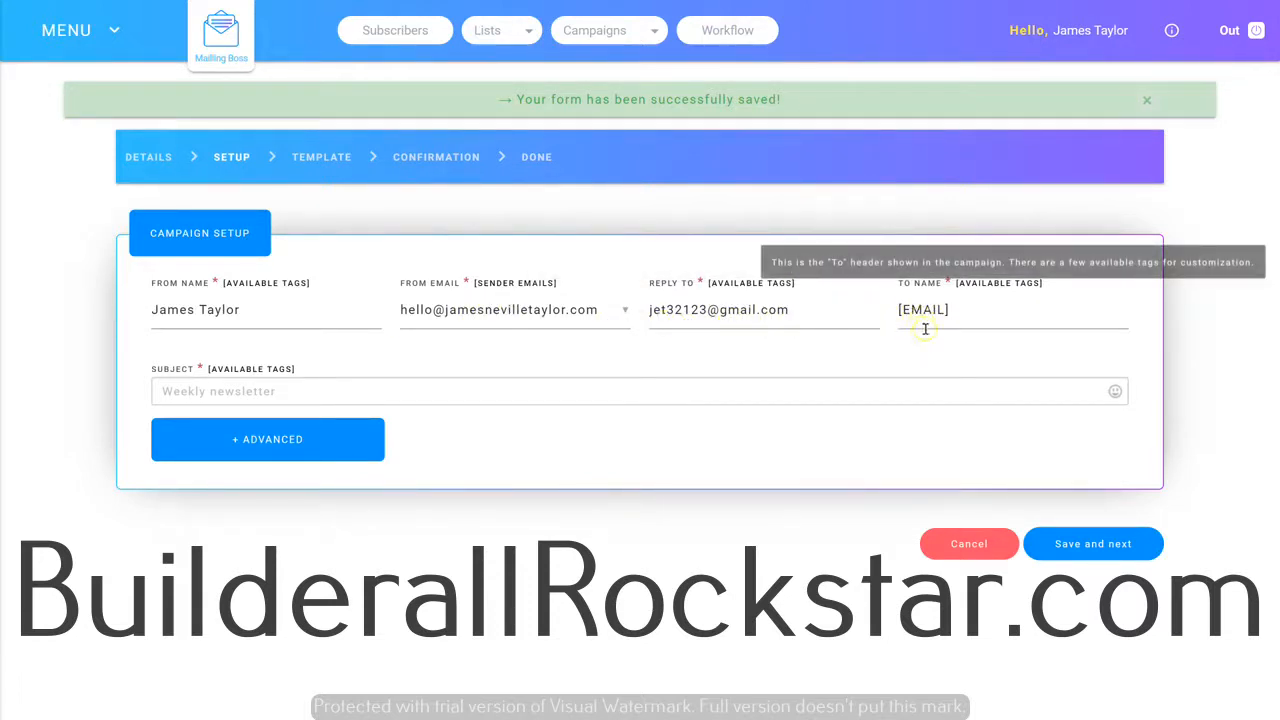
Replace the [EMAIL] tag in the To name with the [FNAME] tag.
click(993, 284)
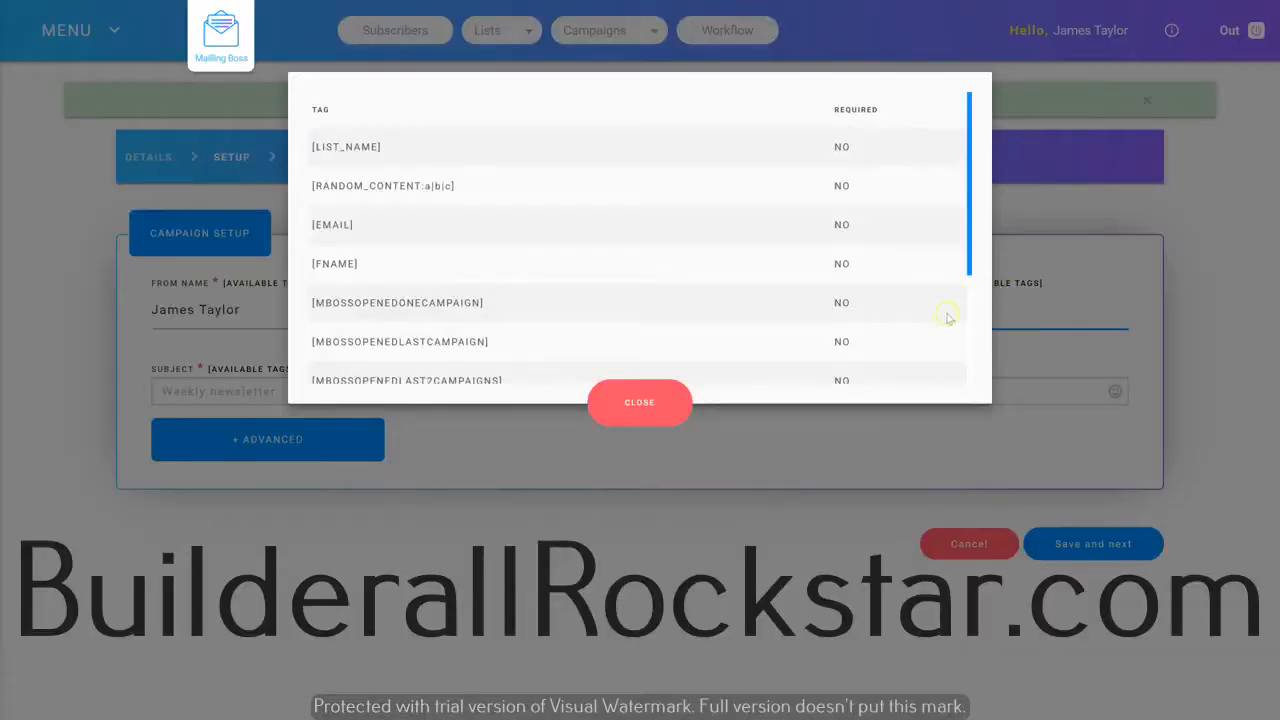
click(336, 263)
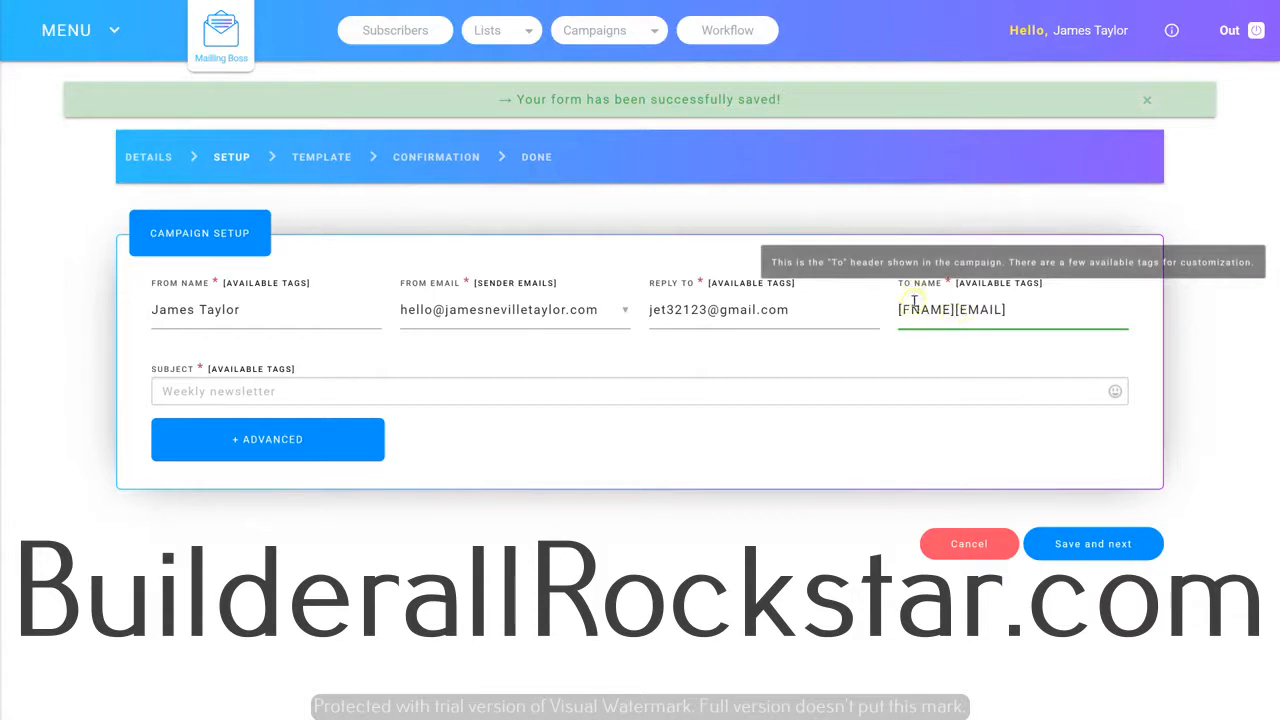
drag(958, 309, 1019, 313)
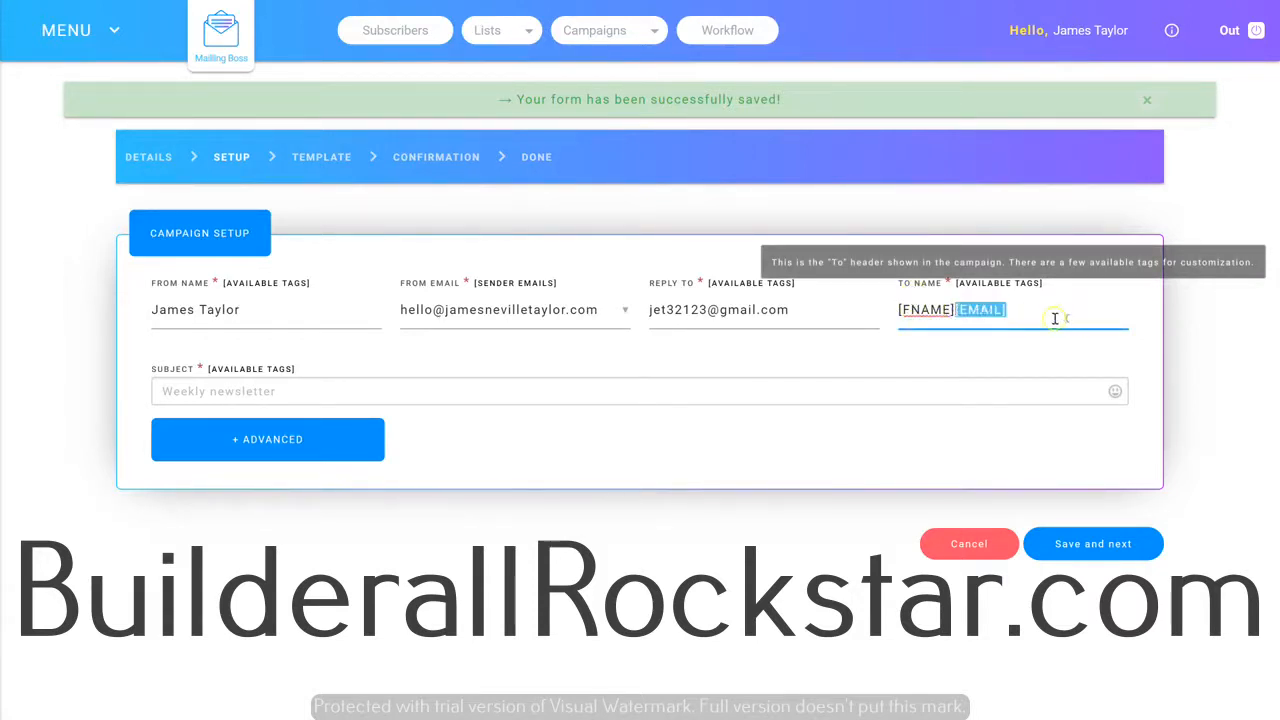
key(BackSpace)
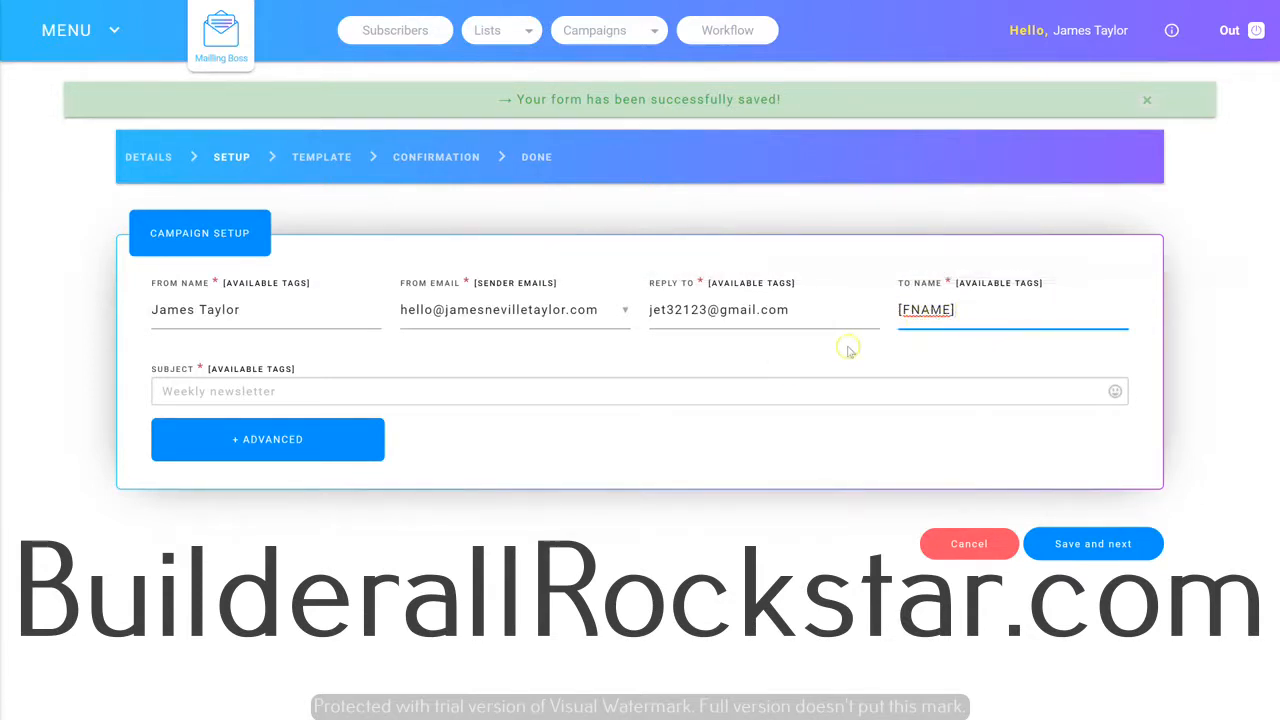
Set the subject to "Hello [FNAME]" using the available first-name tag, and save the setup to continue to the template.
click(247, 370)
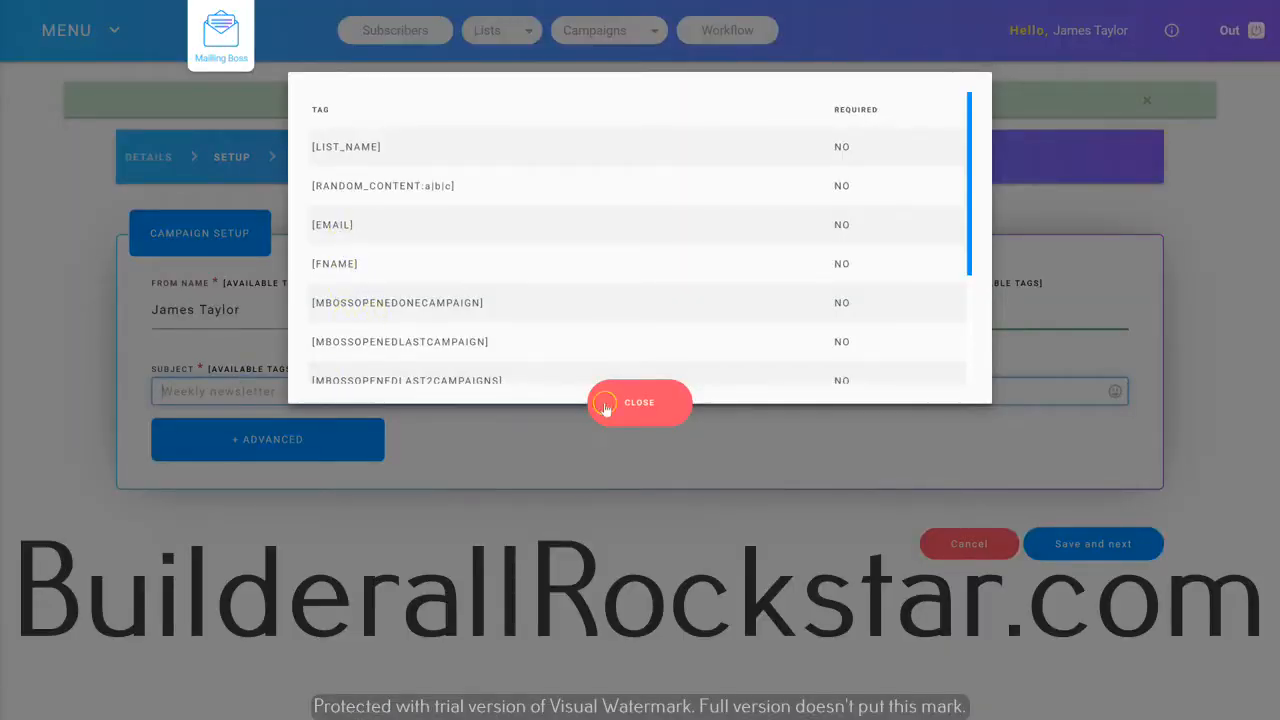
click(660, 398)
click(263, 342)
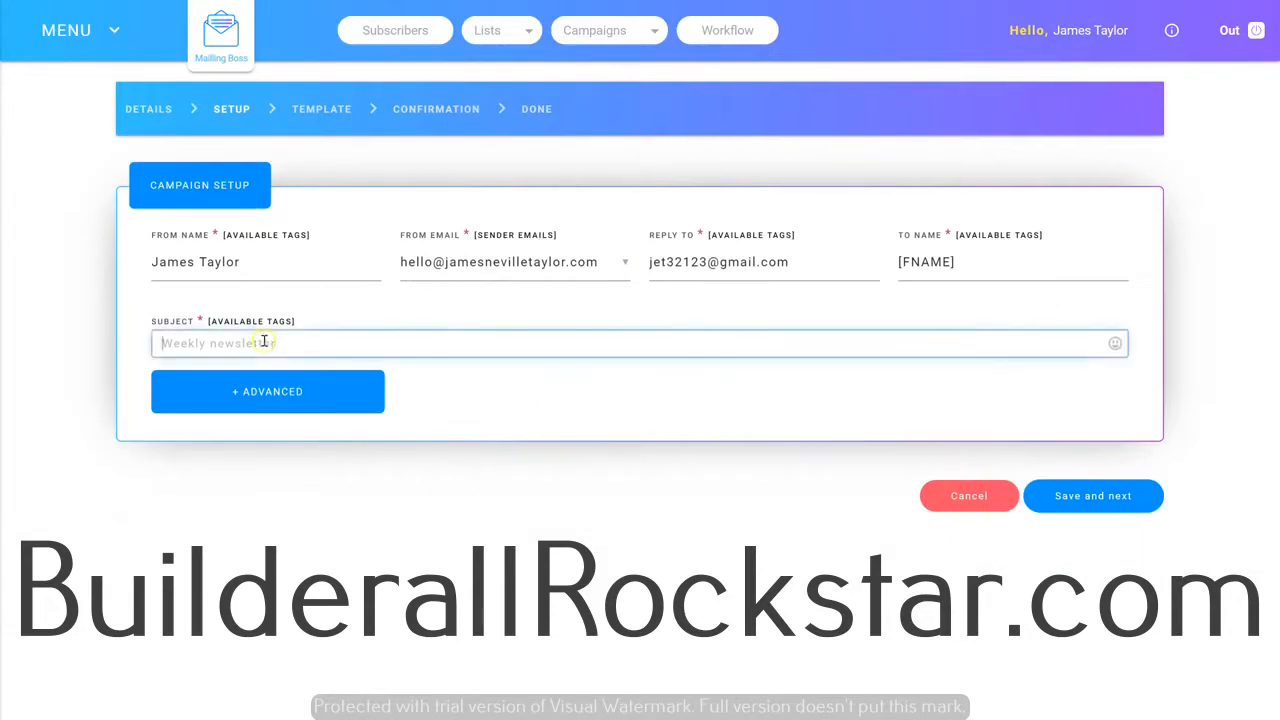
text(Hello)
click(243, 322)
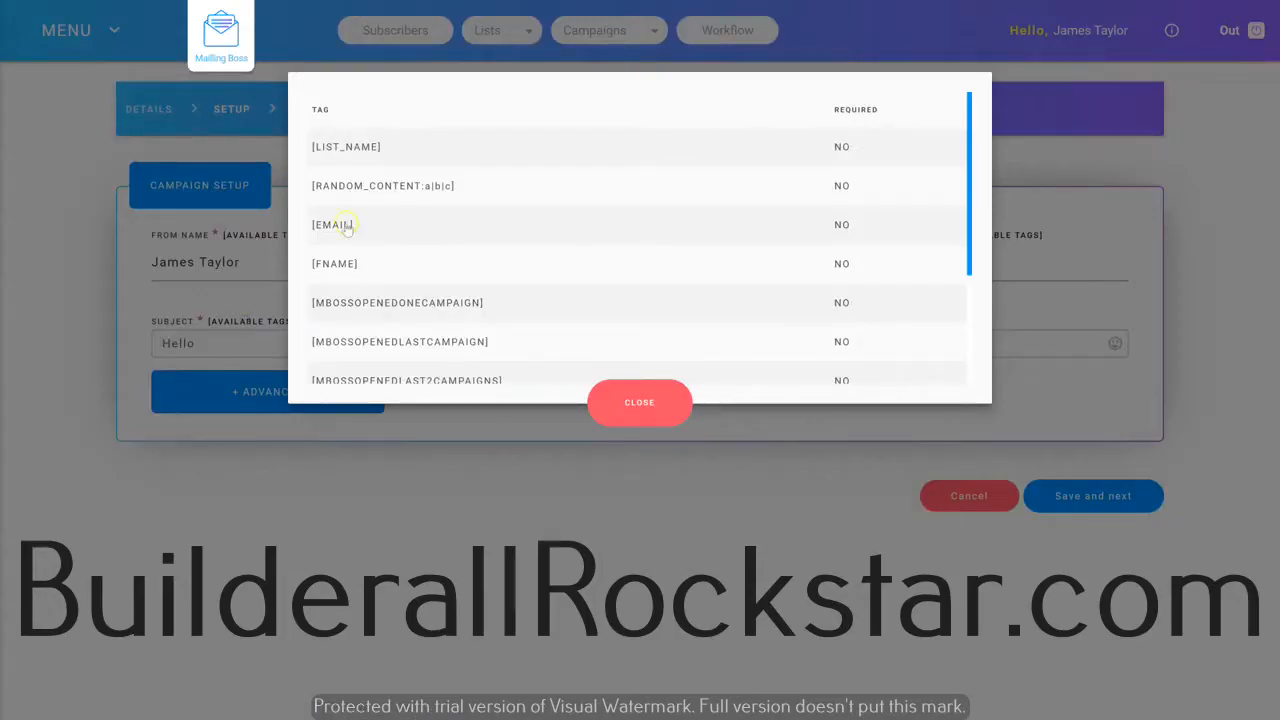
click(336, 266)
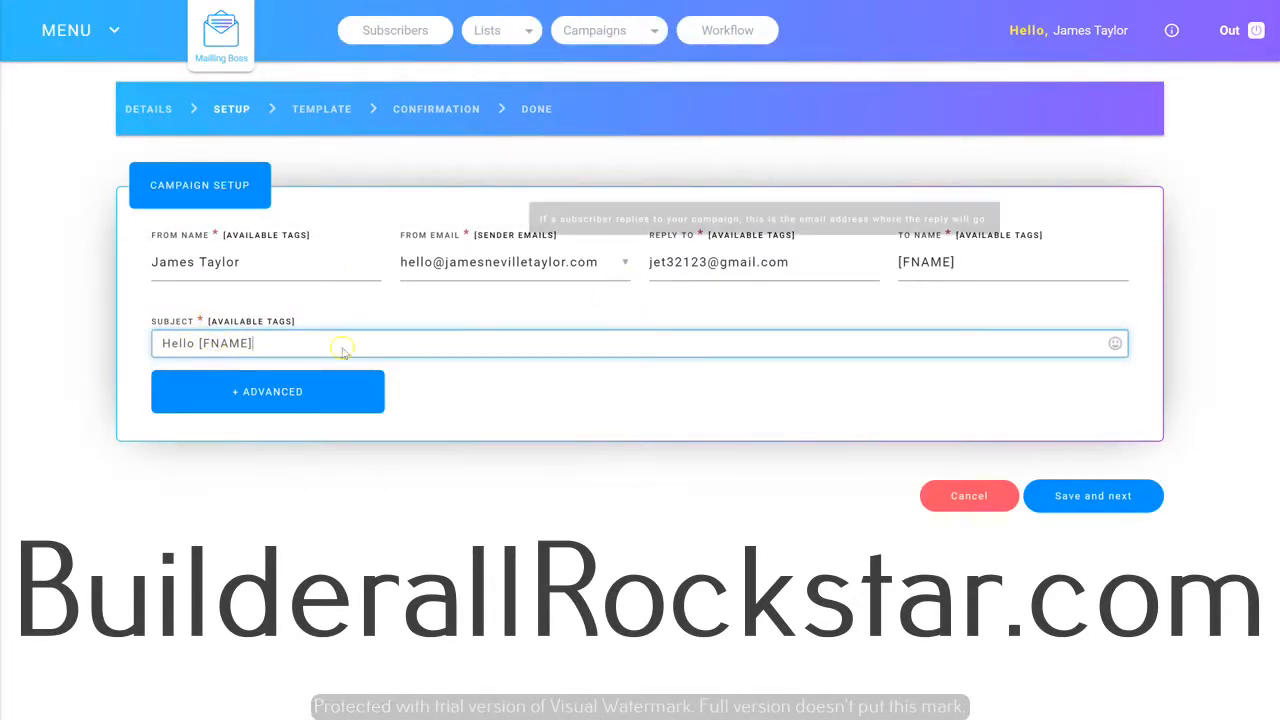
click(1095, 510)
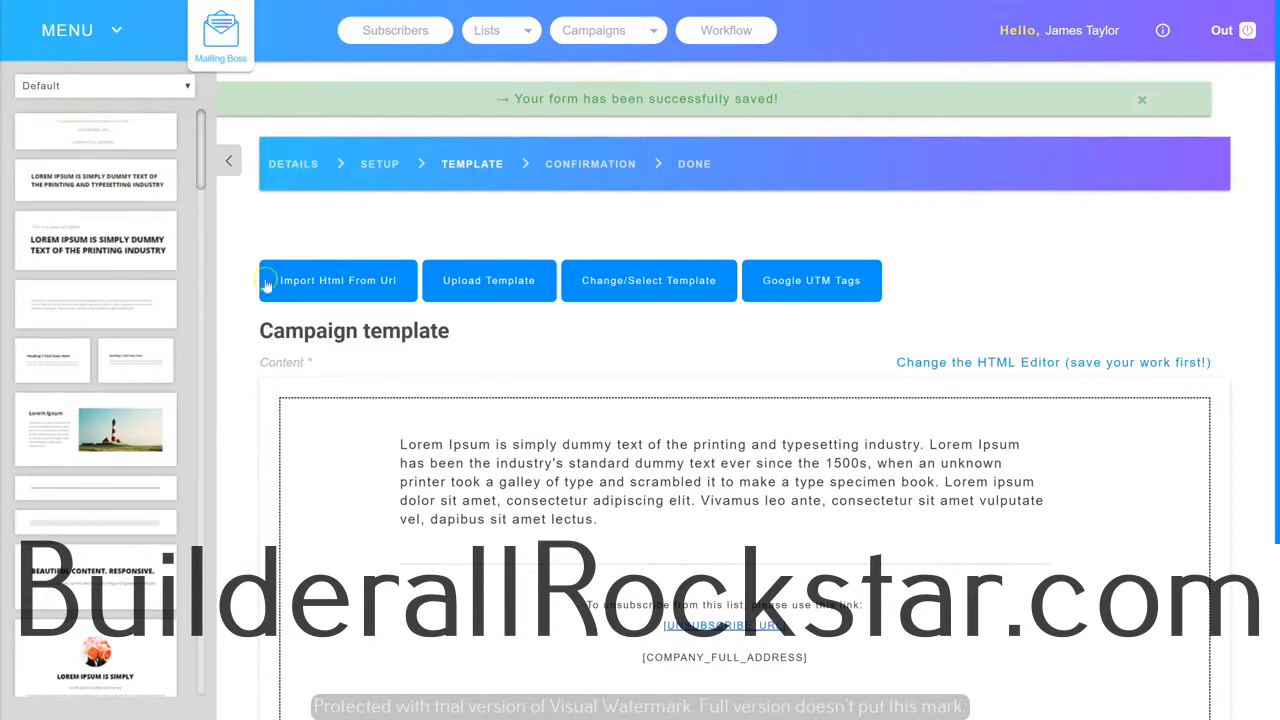
Insert the Snippet 15 block with heading, text and lighthouse image below the template's opening paragraph.
scroll(85, 345, down, 3)
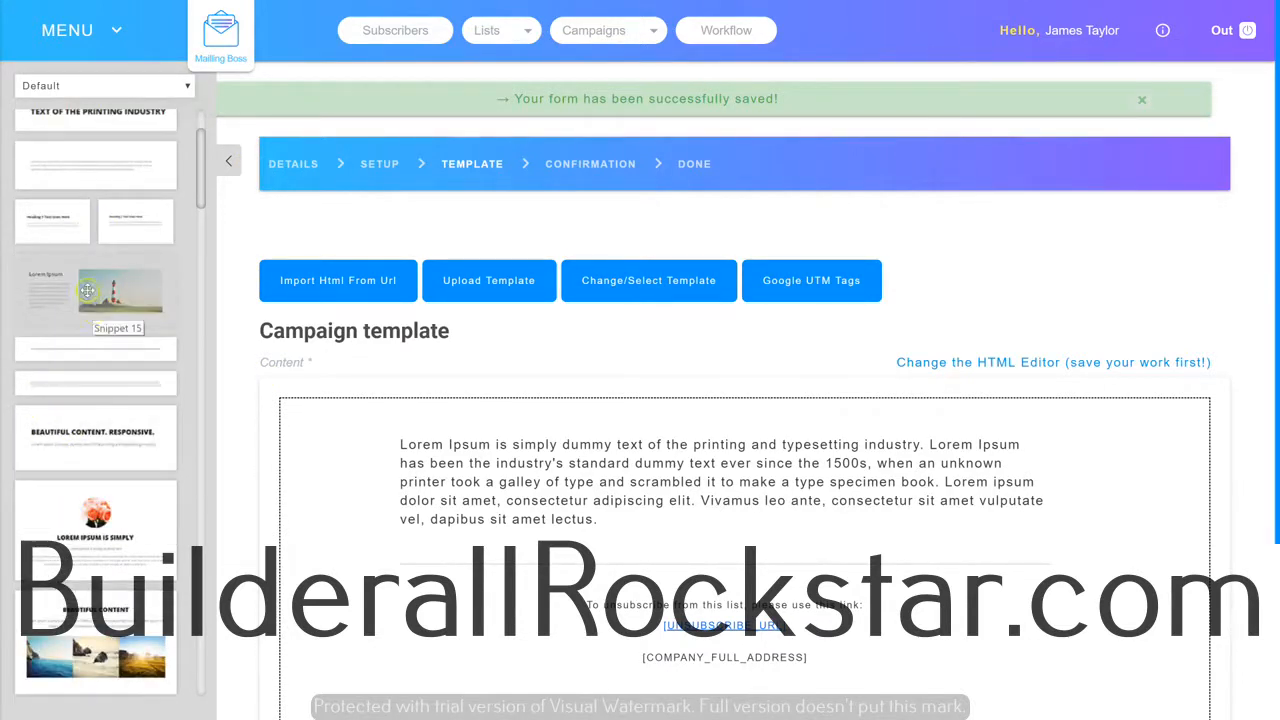
drag(93, 312, 631, 409)
scroll(382, 427, down, 3)
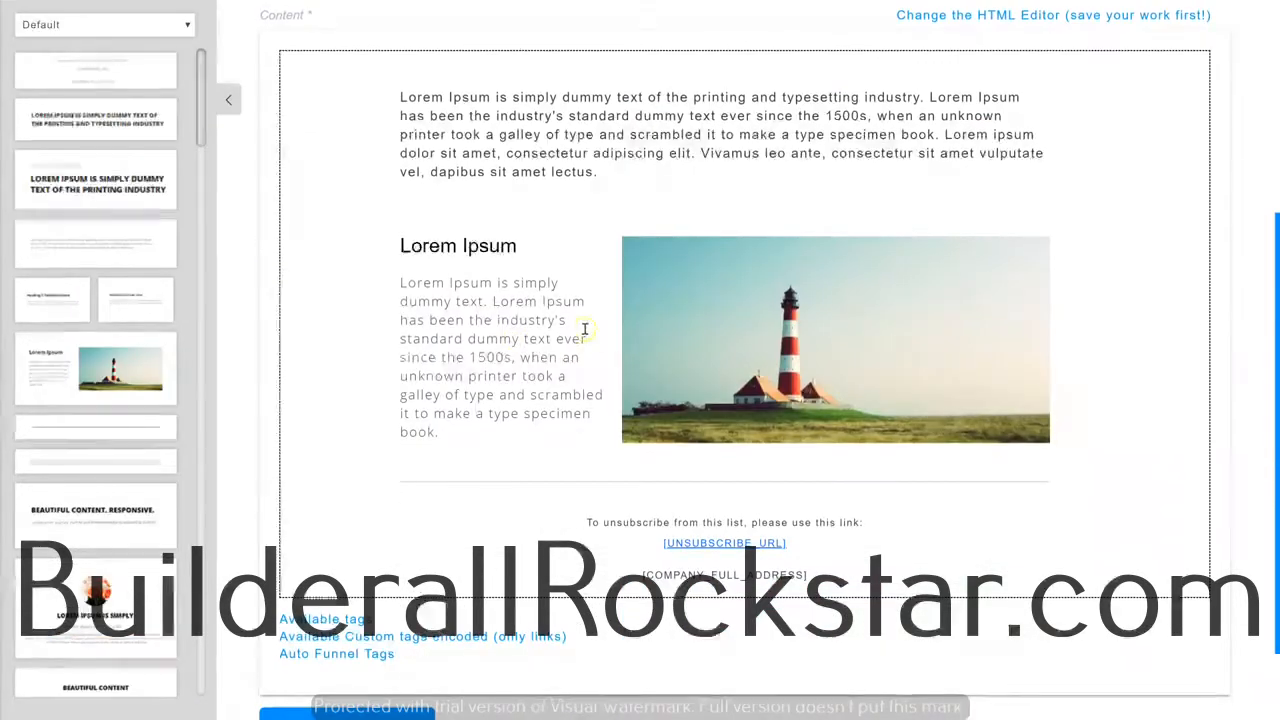
Examine the campaign template, including the text formatting tools for the inserted heading and the options above and below the content.
drag(502, 247, 422, 248)
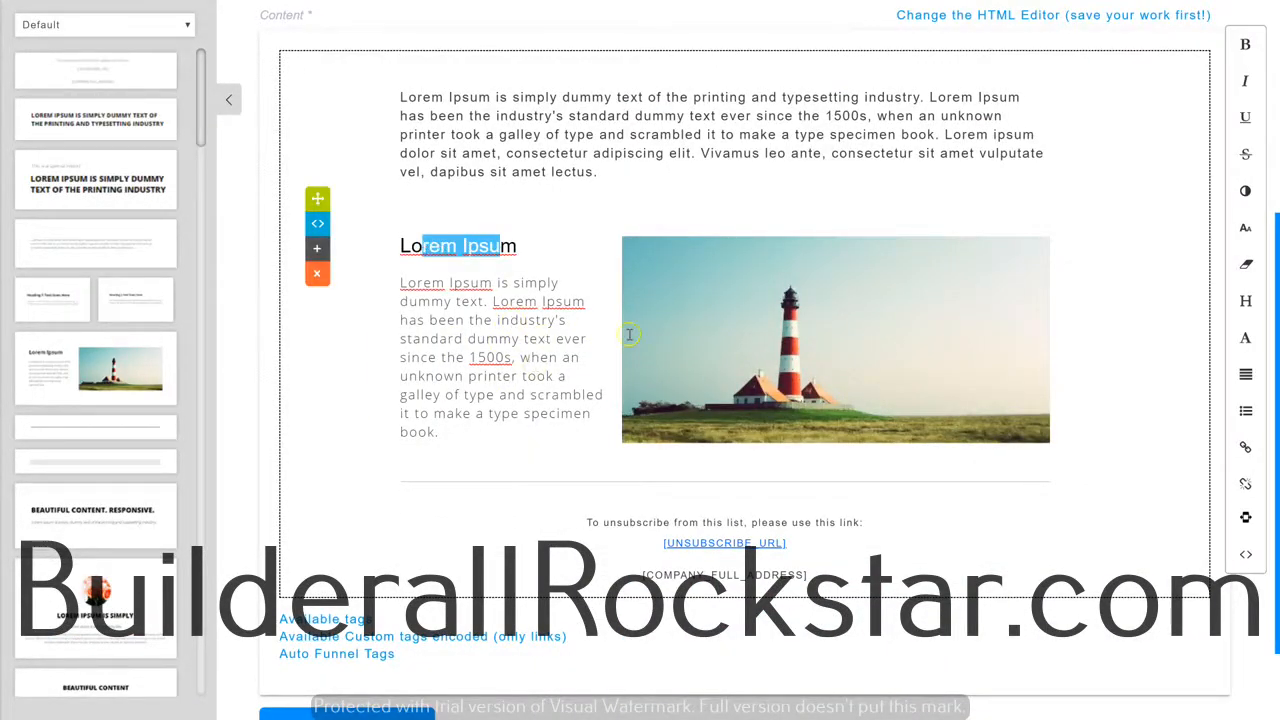
scroll(541, 417, up, 1)
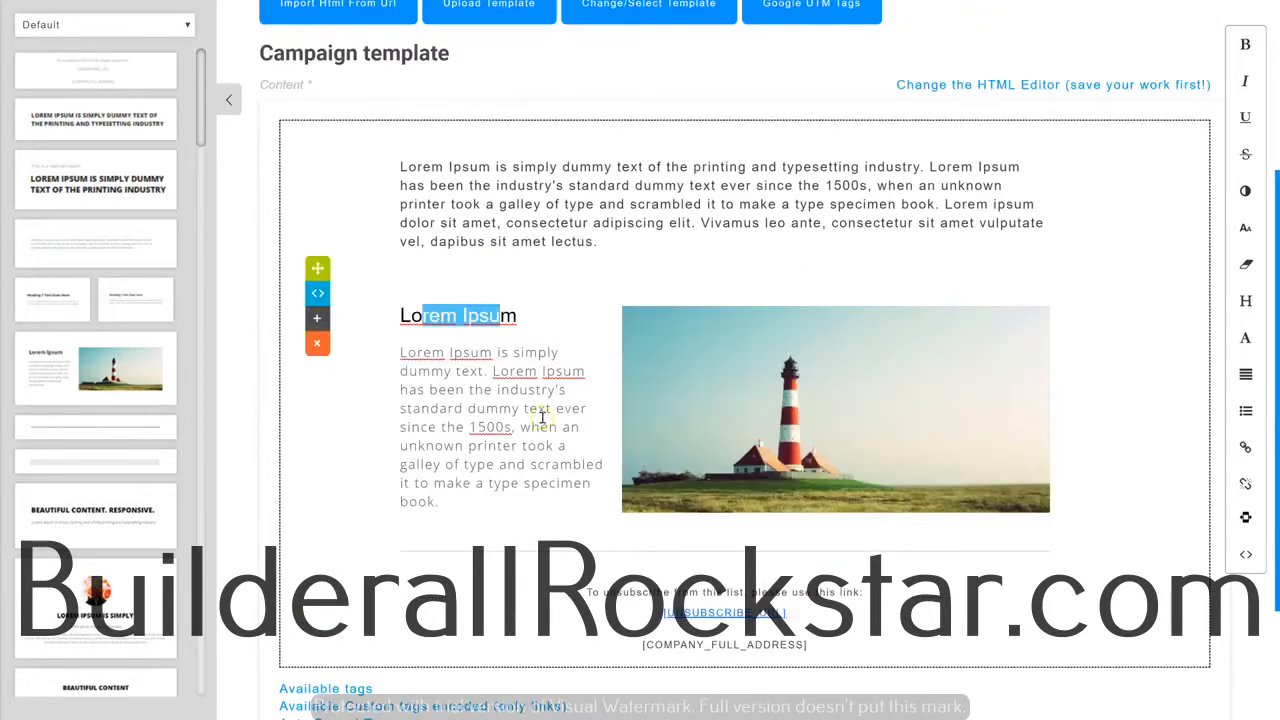
scroll(545, 418, up, 4)
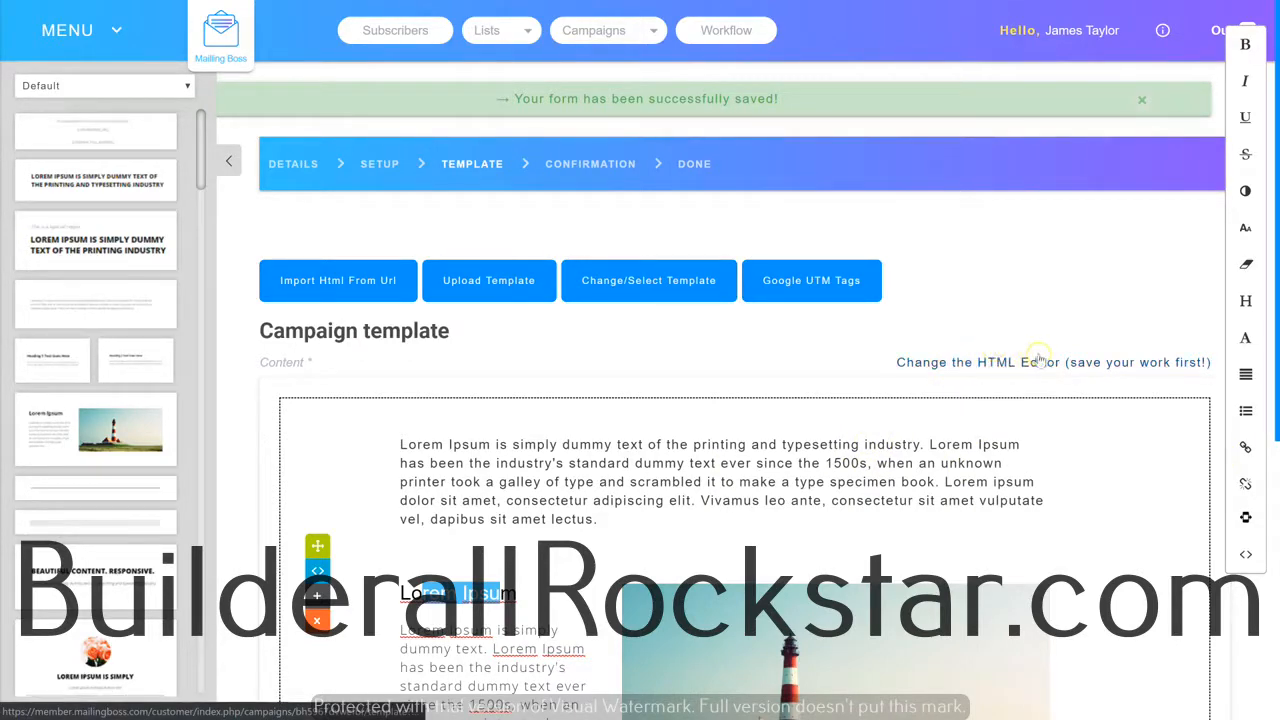
scroll(1046, 477, down, 5)
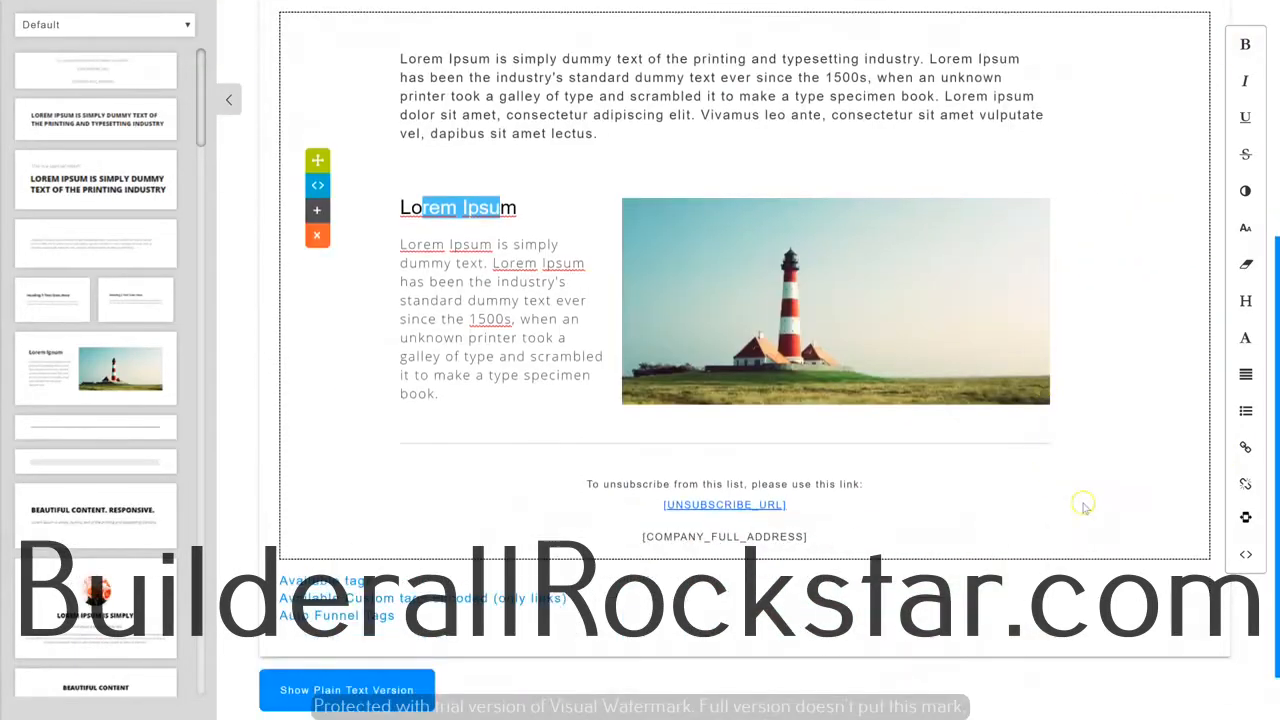
scroll(940, 500, up, 5)
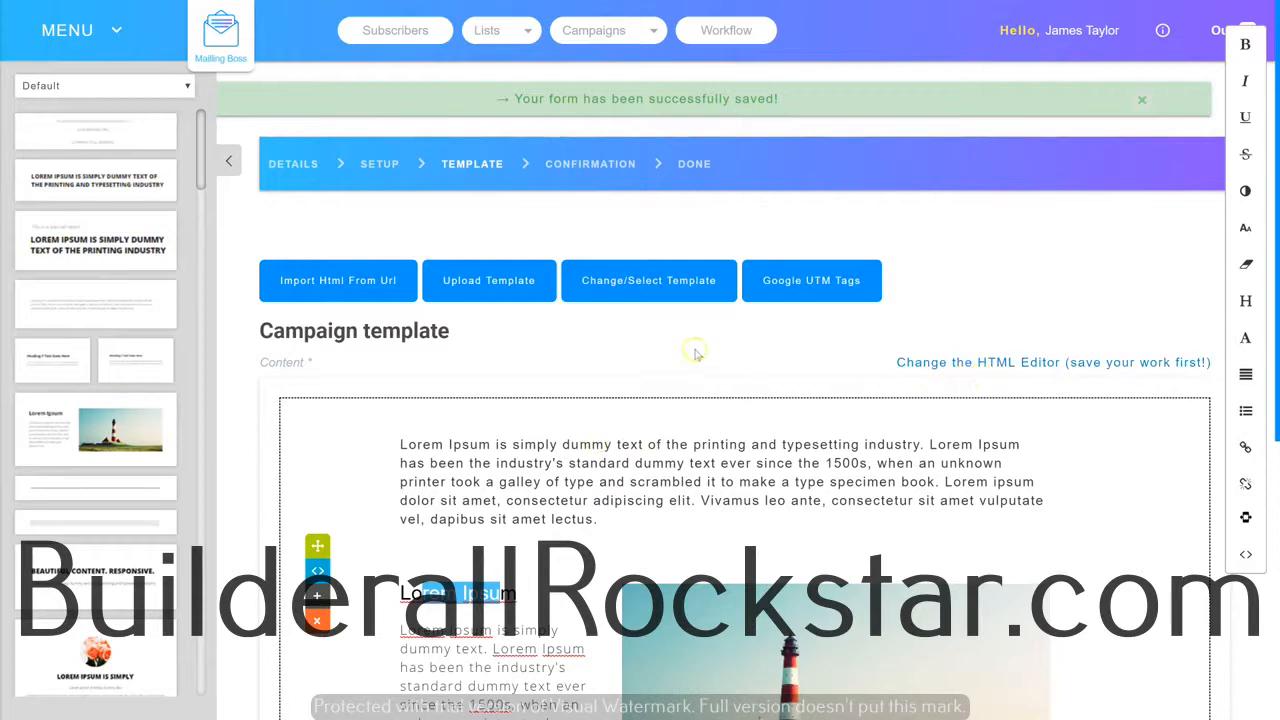
scroll(695, 350, down, 1)
scroll(695, 350, down, 4)
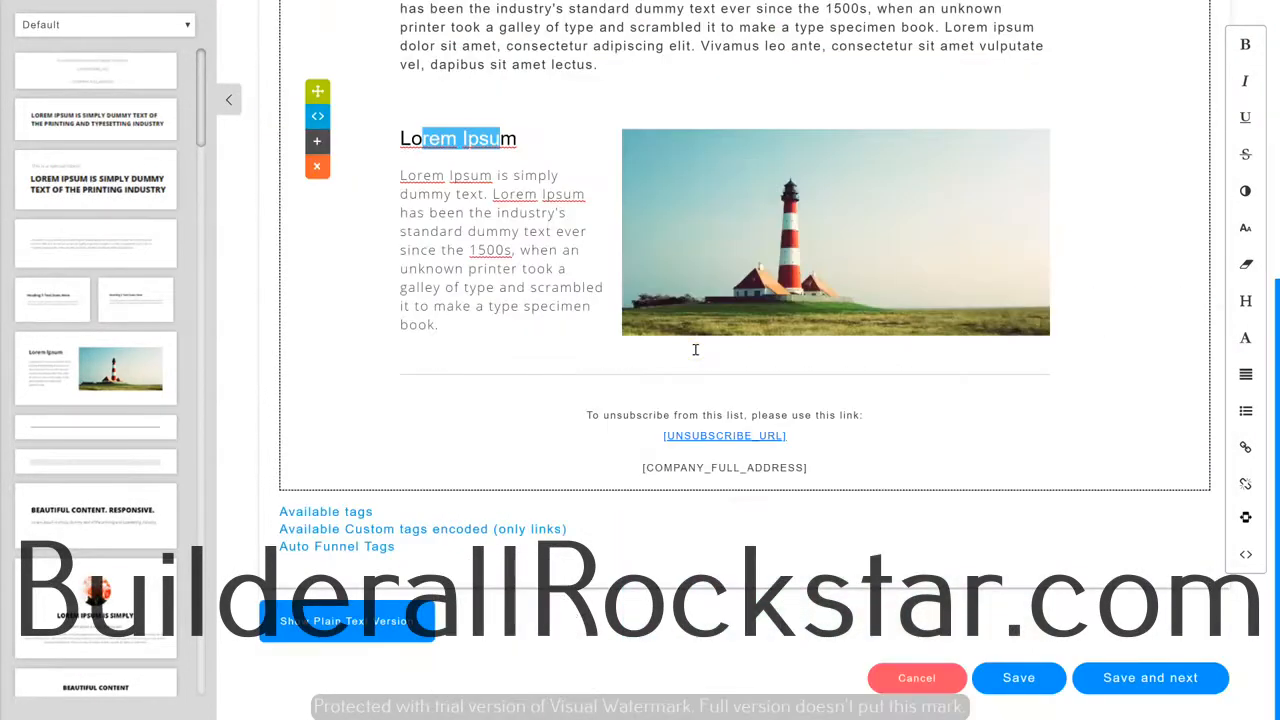
scroll(643, 375, up, 4)
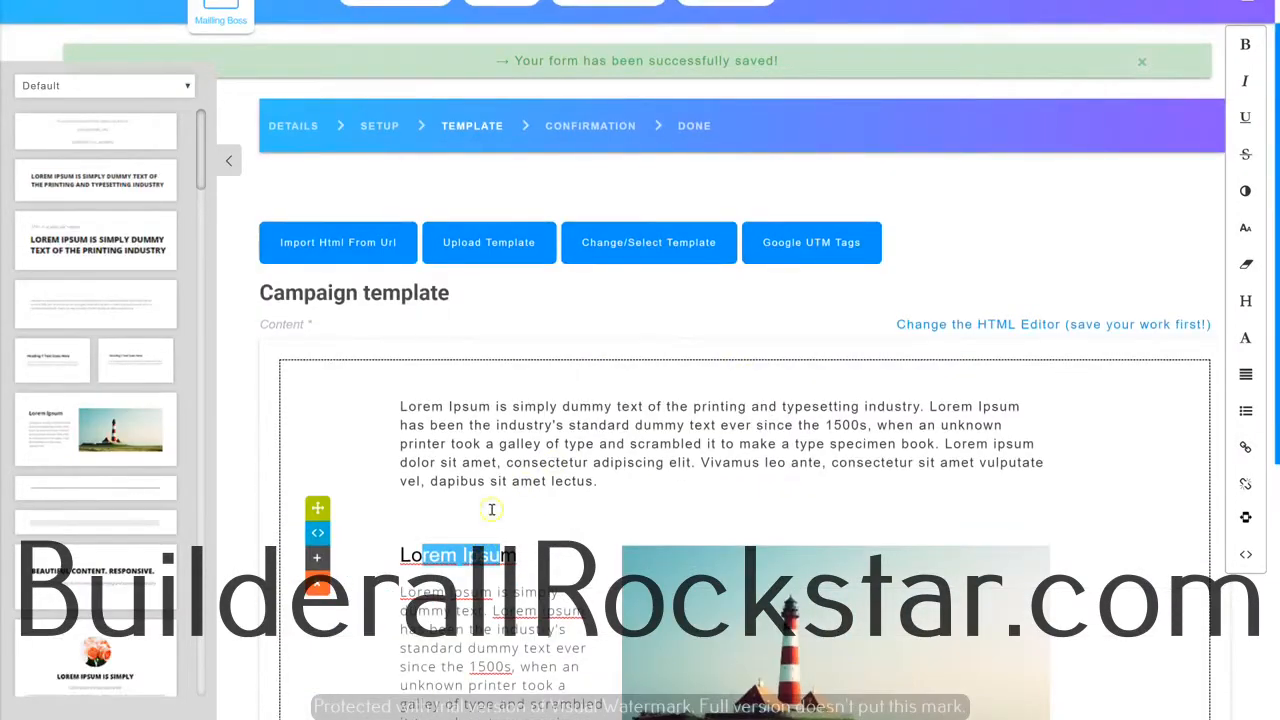
Save the campaign template and continue to the confirmation stage.
scroll(491, 509, down, 4)
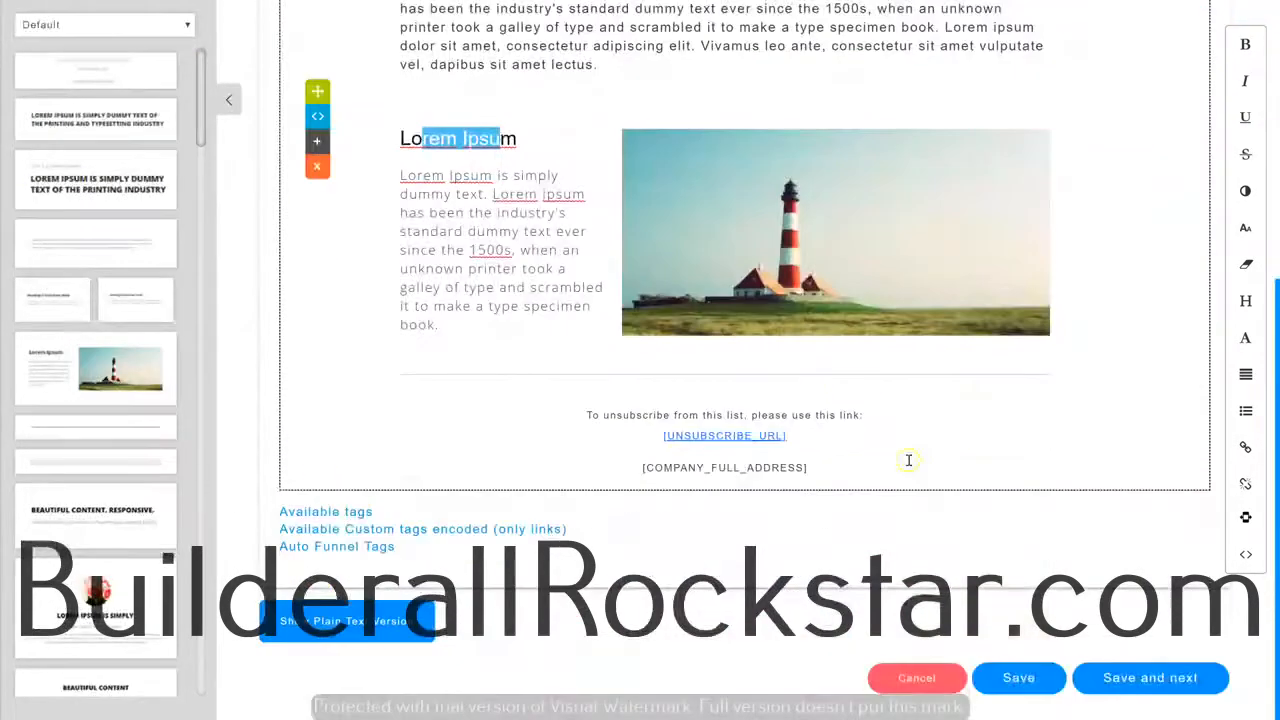
click(1141, 683)
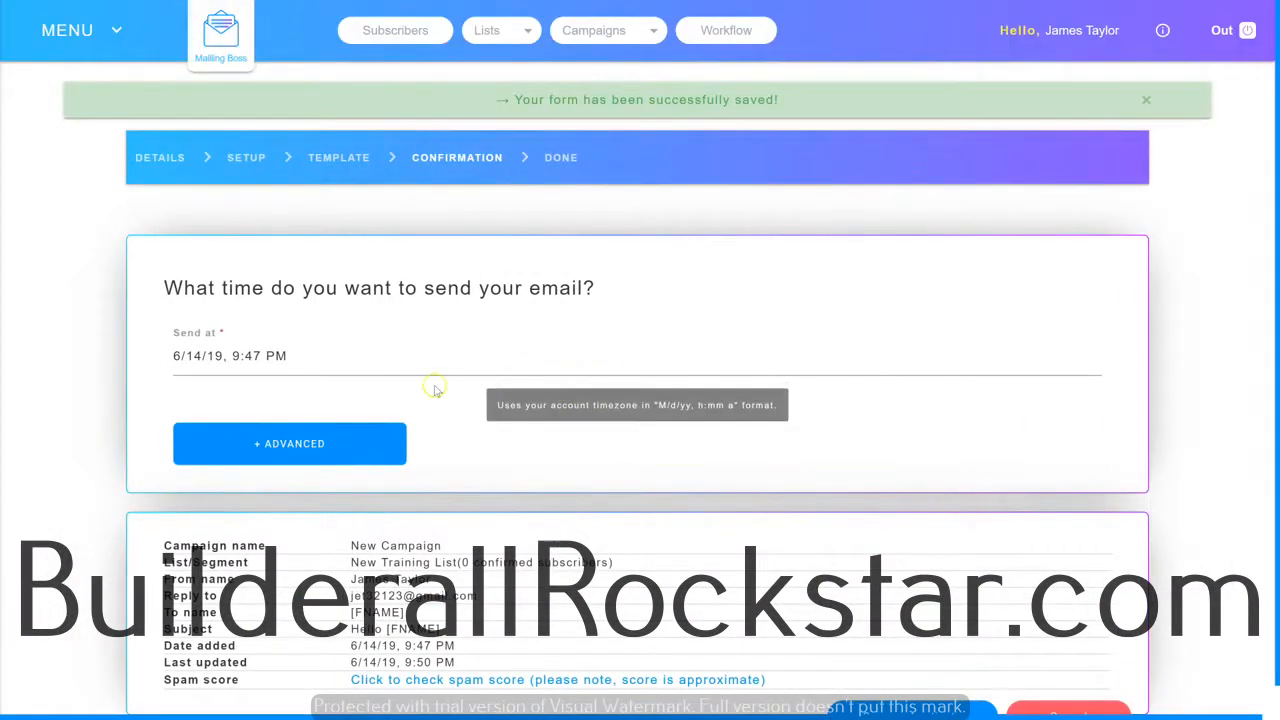
Look at the calendar for the campaign's send time and check the campaign's spam score.
click(203, 363)
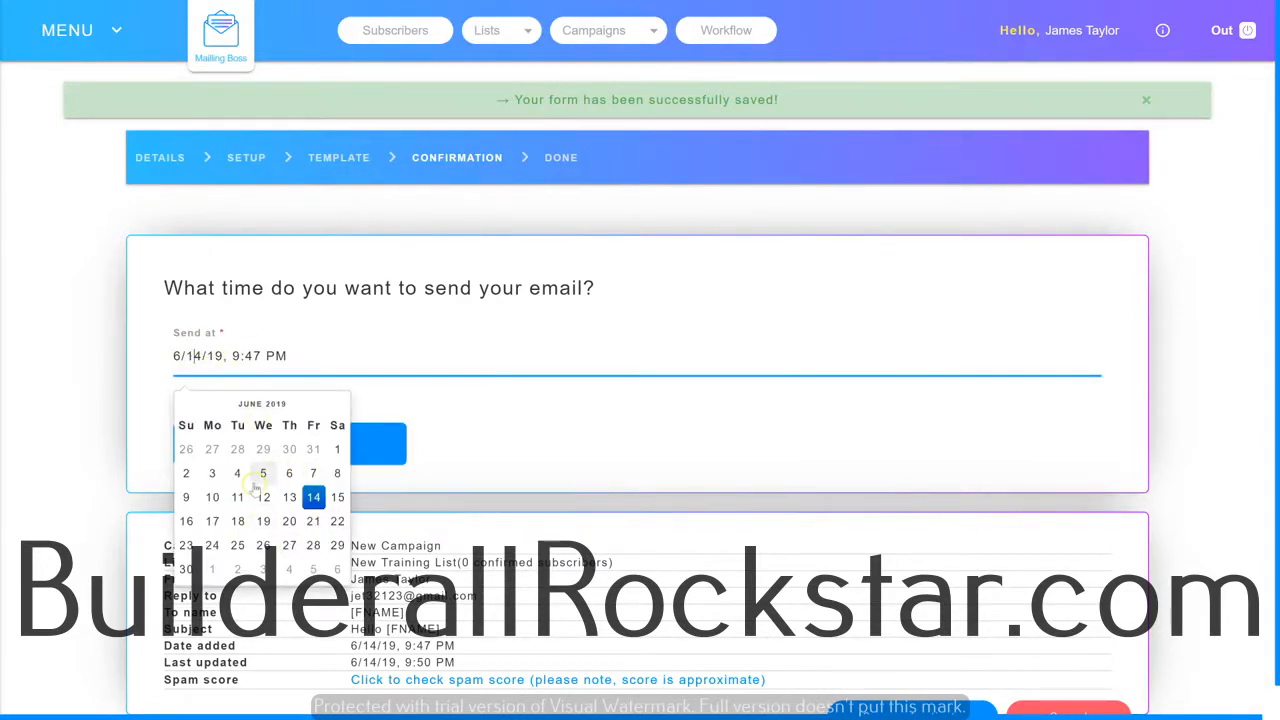
click(259, 350)
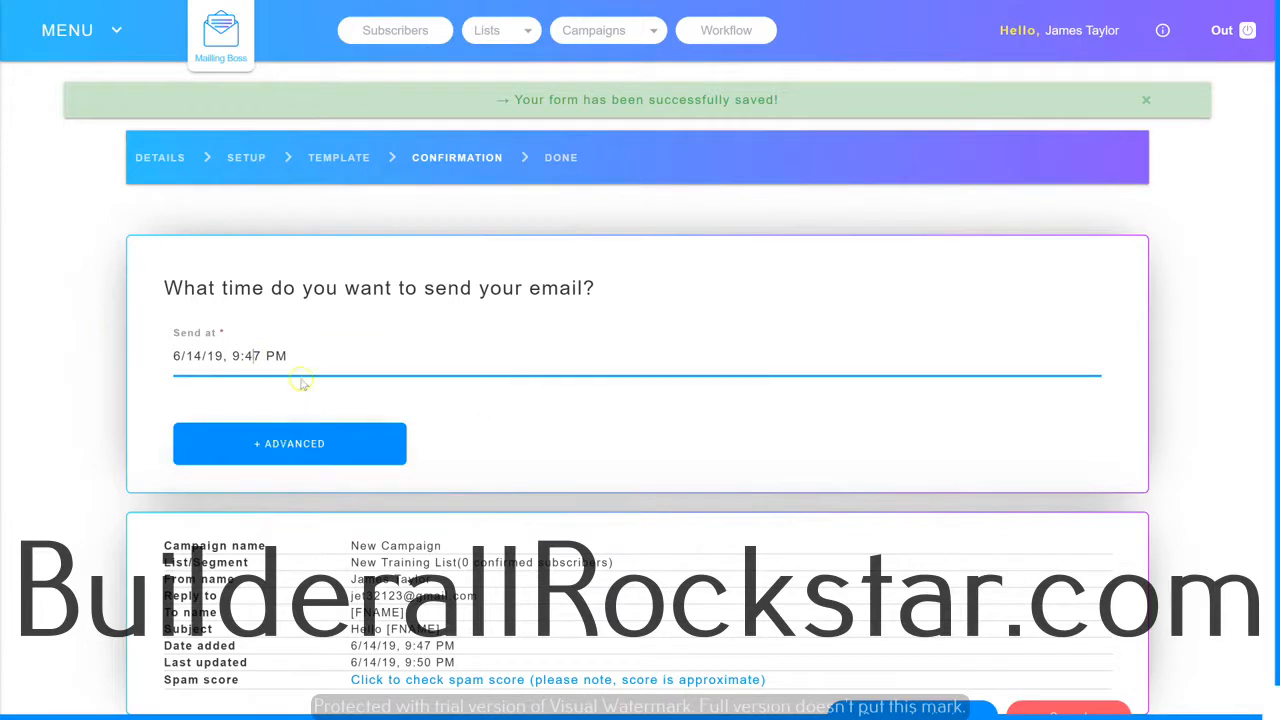
scroll(300, 378, down, 1)
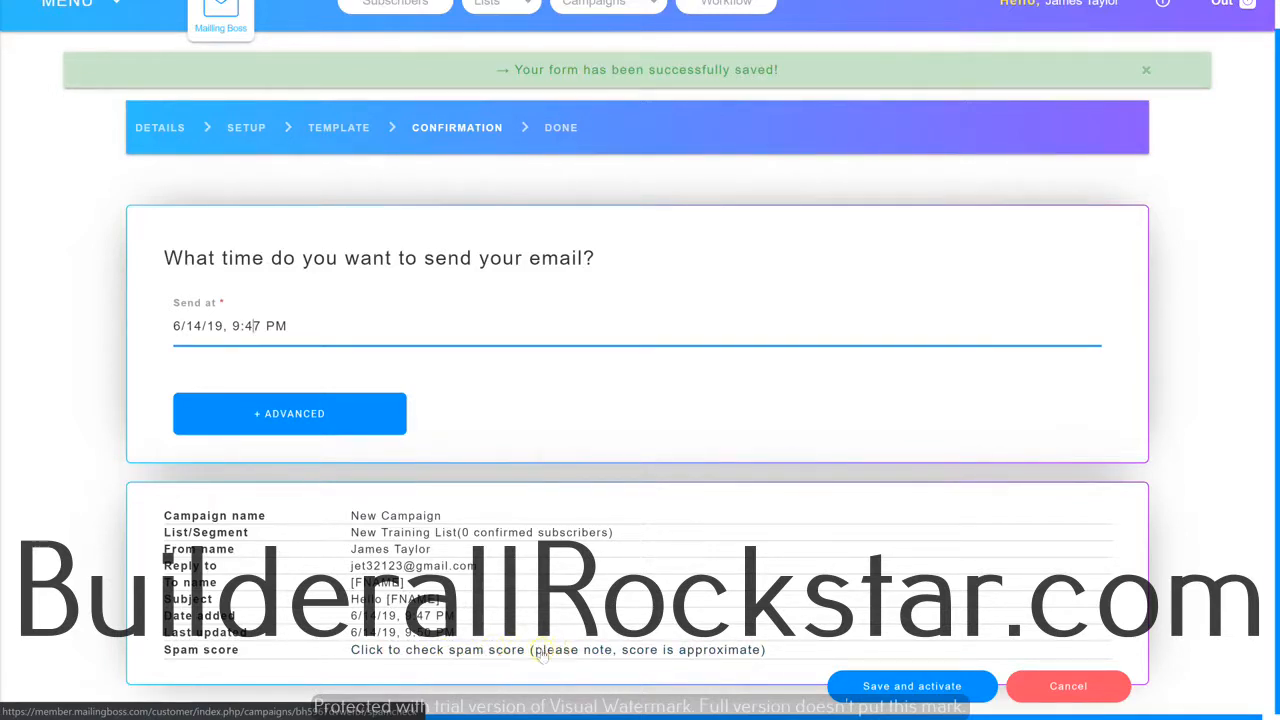
click(597, 651)
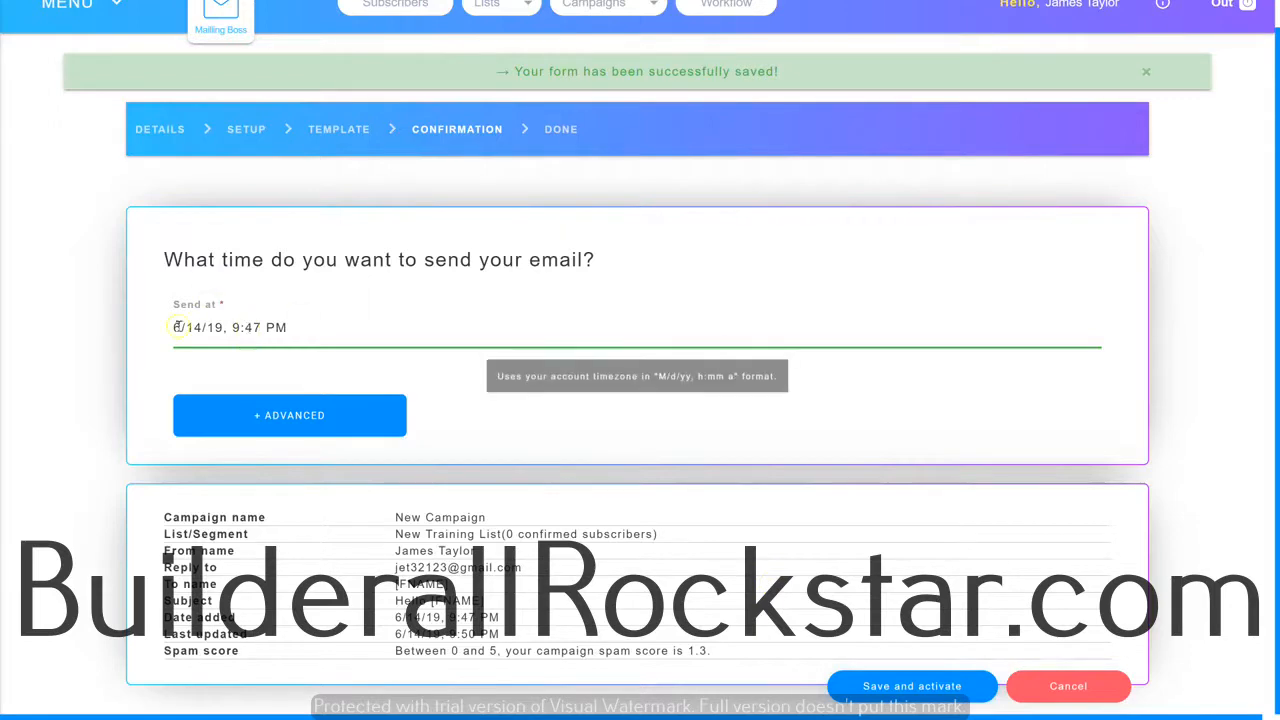
scroll(214, 345, up, 1)
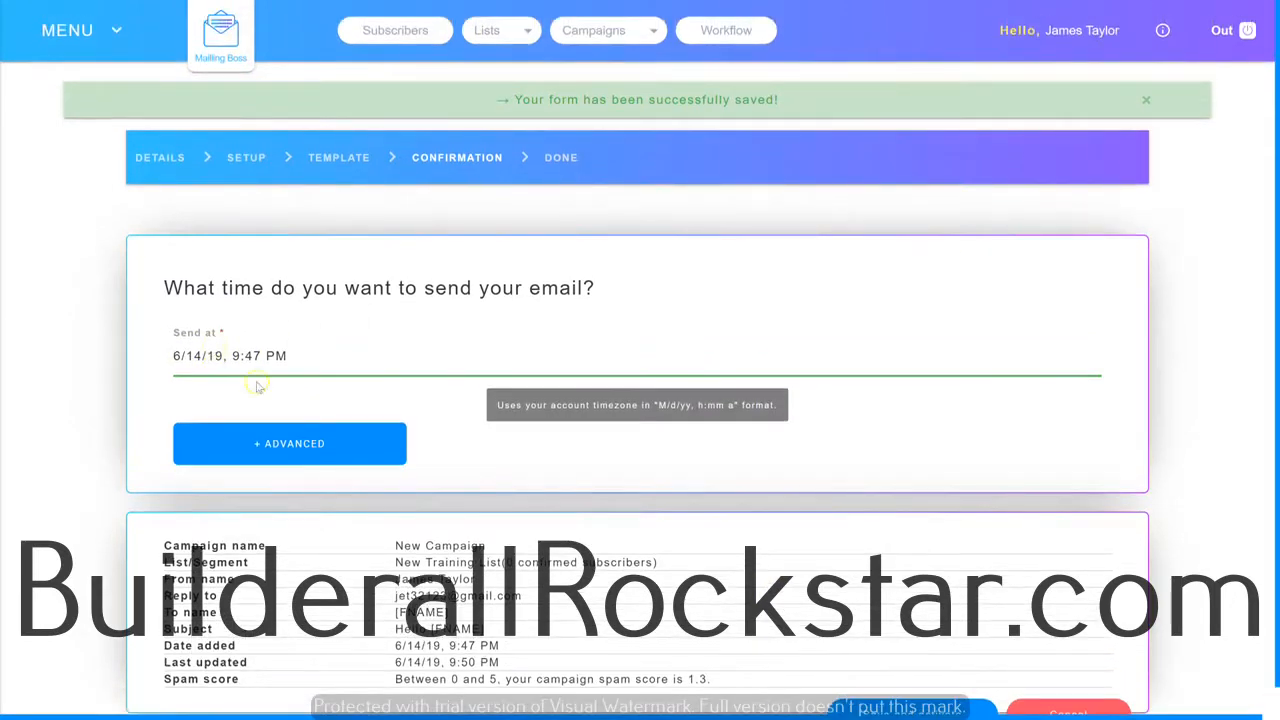
Confirm the campaign so it is saved and queued for sending at its set send time.
scroll(391, 346, down, 1)
click(868, 686)
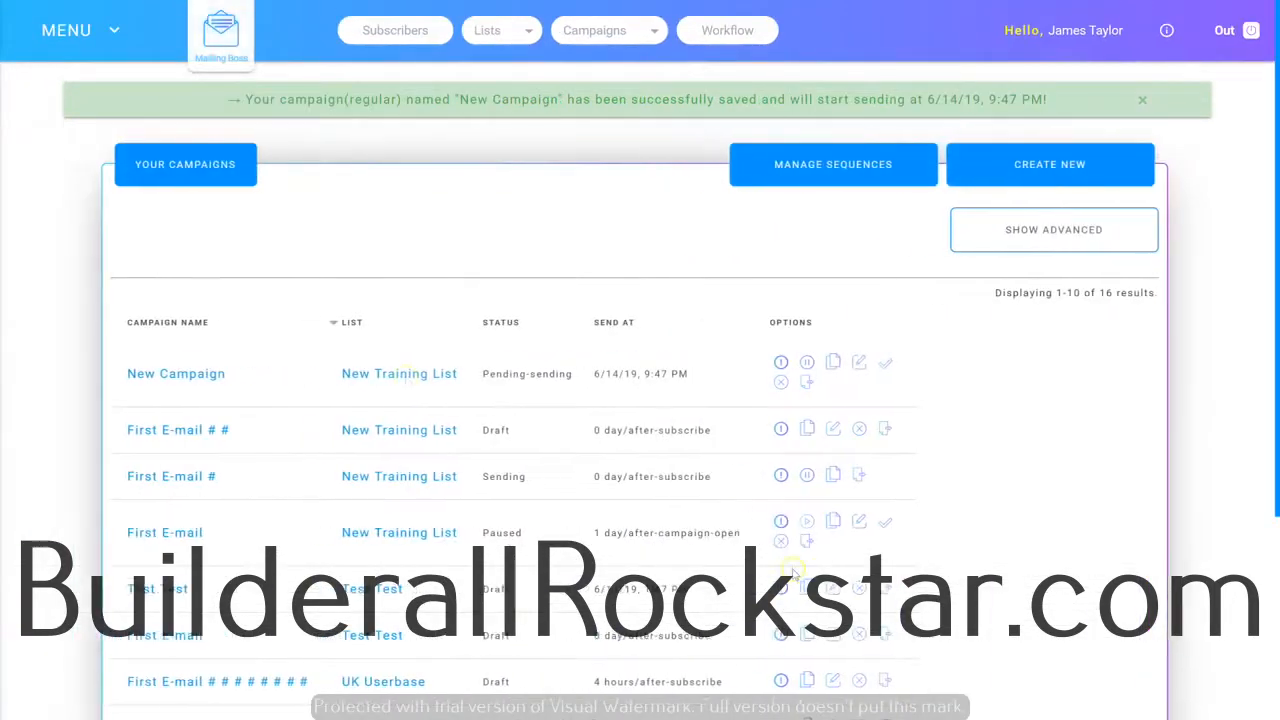
Open the overview of the sending campaign "First E-mail #" and examine its sent, open, click, bounce and unsubscribe statistics.
click(784, 364)
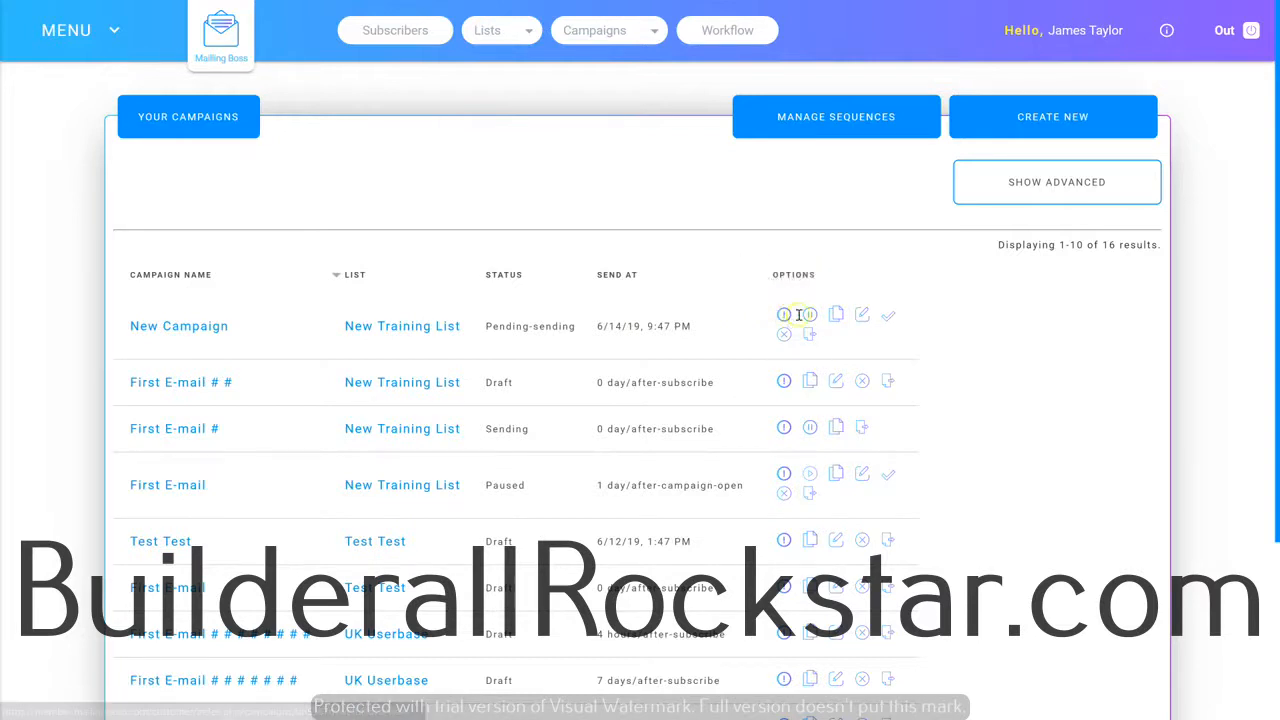
click(786, 428)
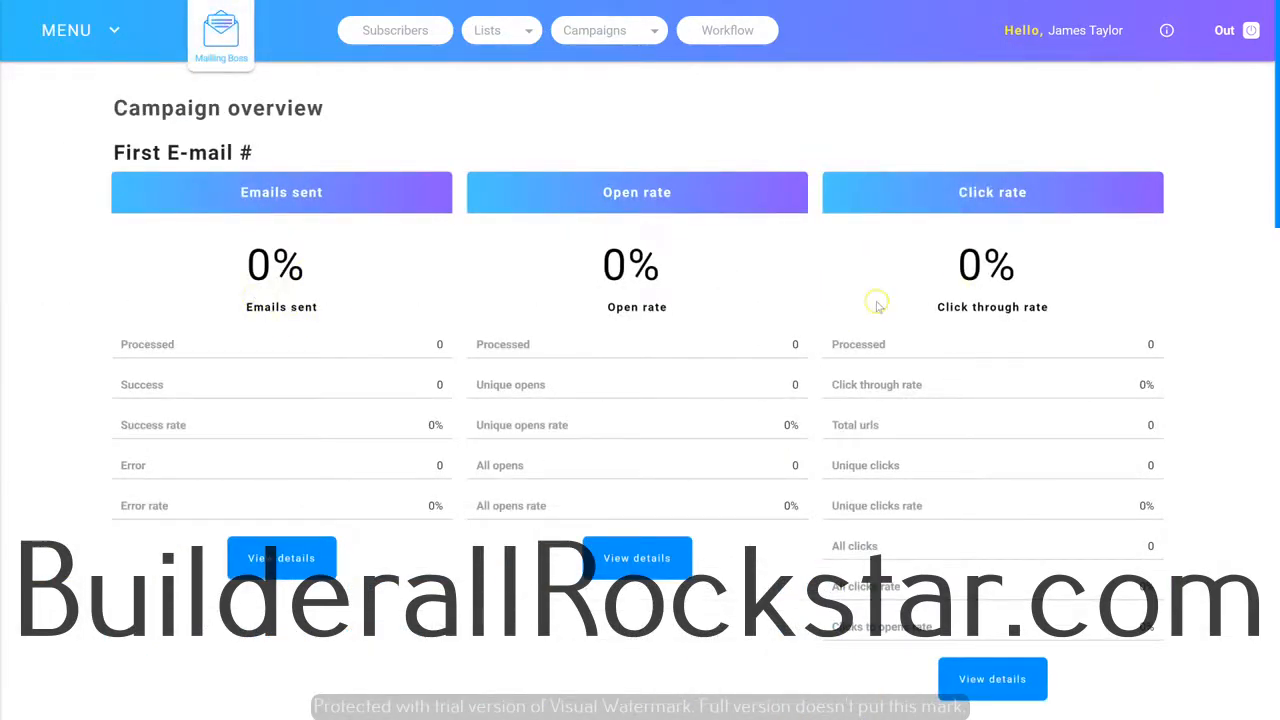
scroll(934, 340, down, 3)
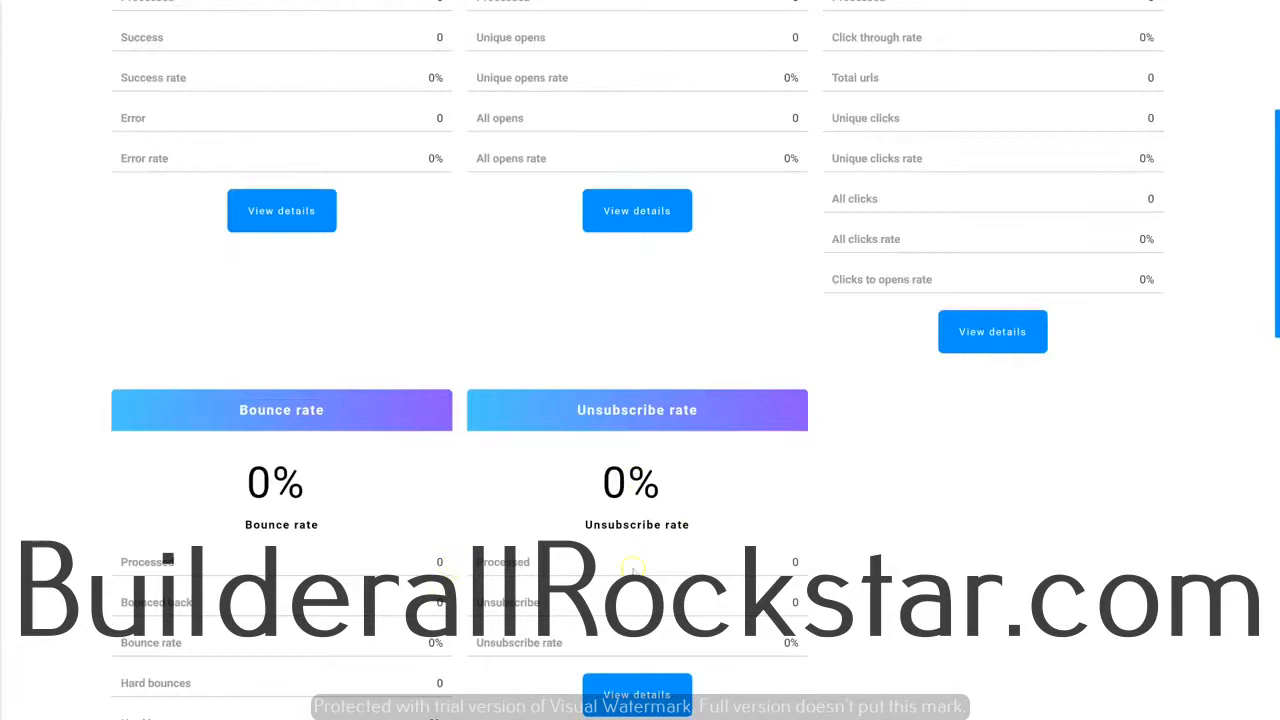
scroll(634, 570, down, 1)
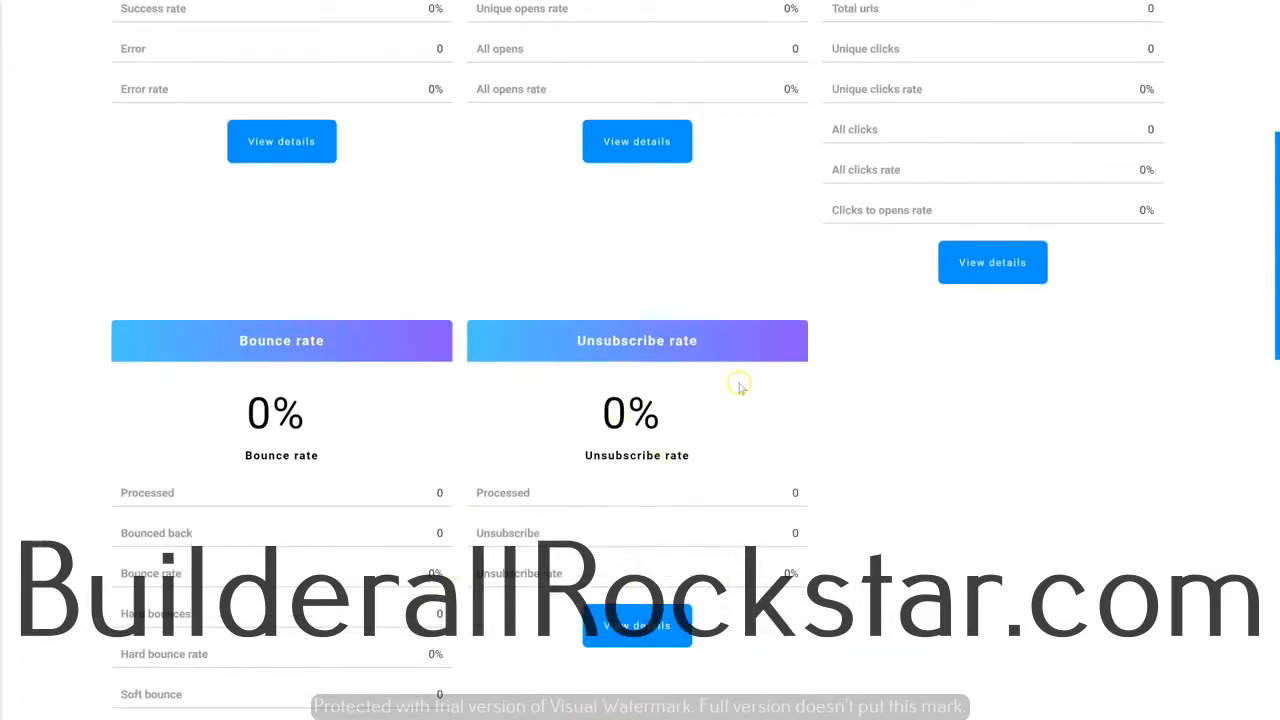
scroll(737, 386, up, 3)
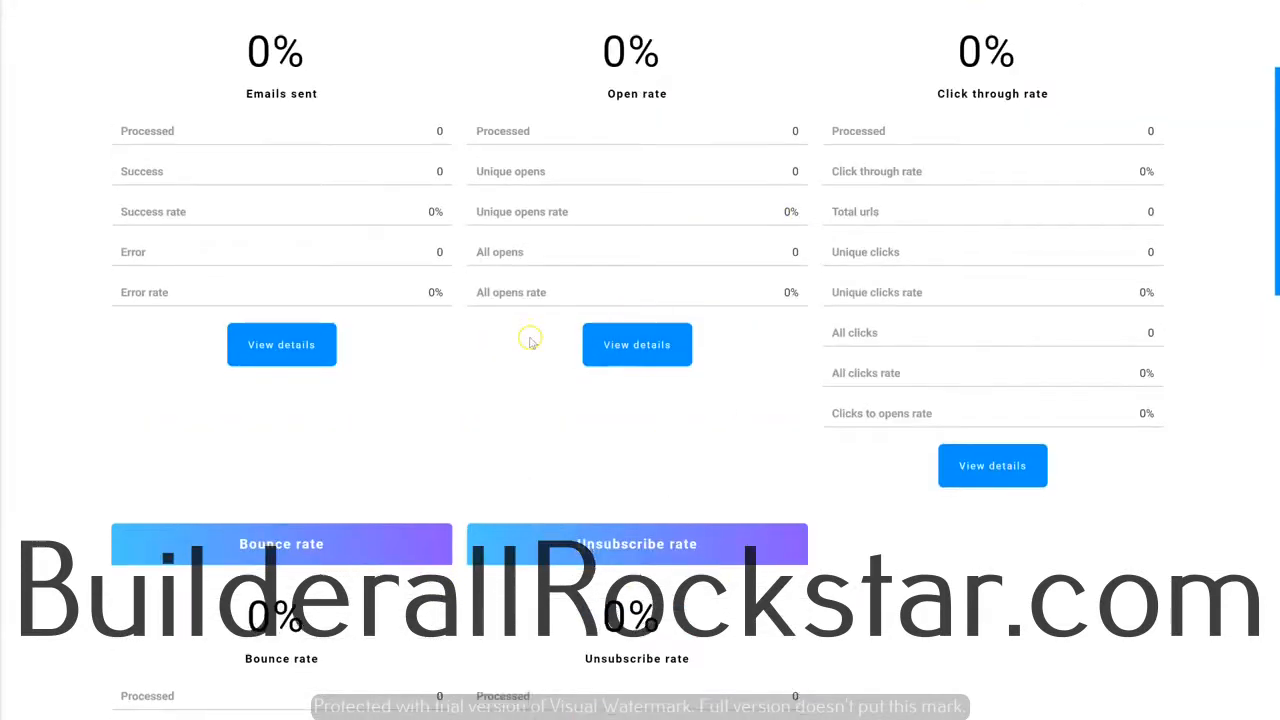
Review the campaign's detail table, including its type, list, sender, subject, activation date and autoresponder settings.
scroll(529, 337, down, 8)
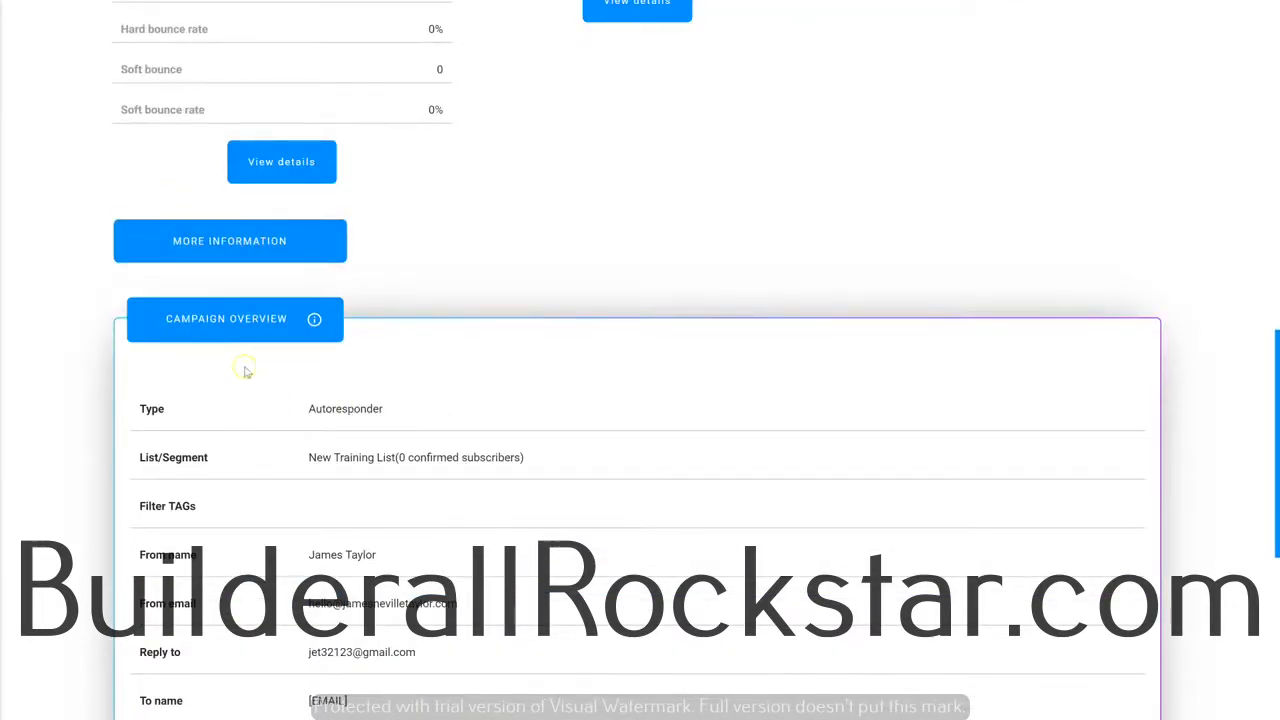
scroll(350, 408, down, 1)
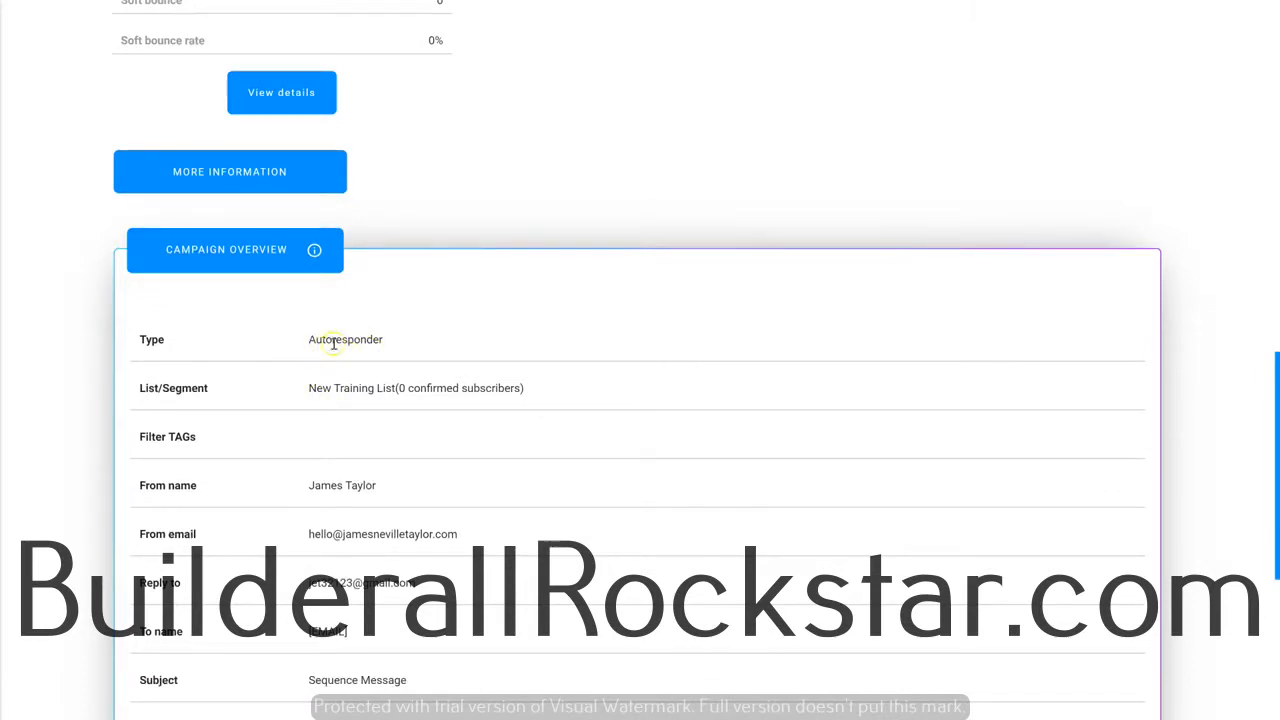
scroll(349, 369, down, 5)
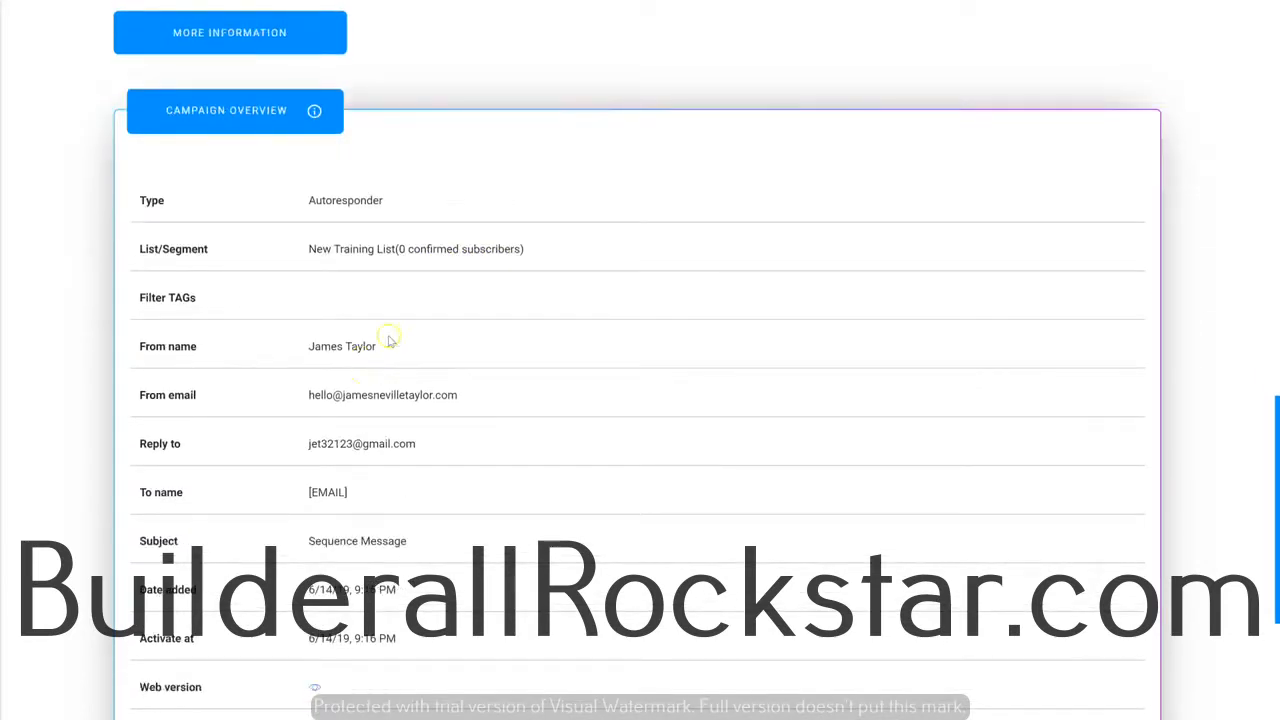
scroll(462, 467, up, 3)
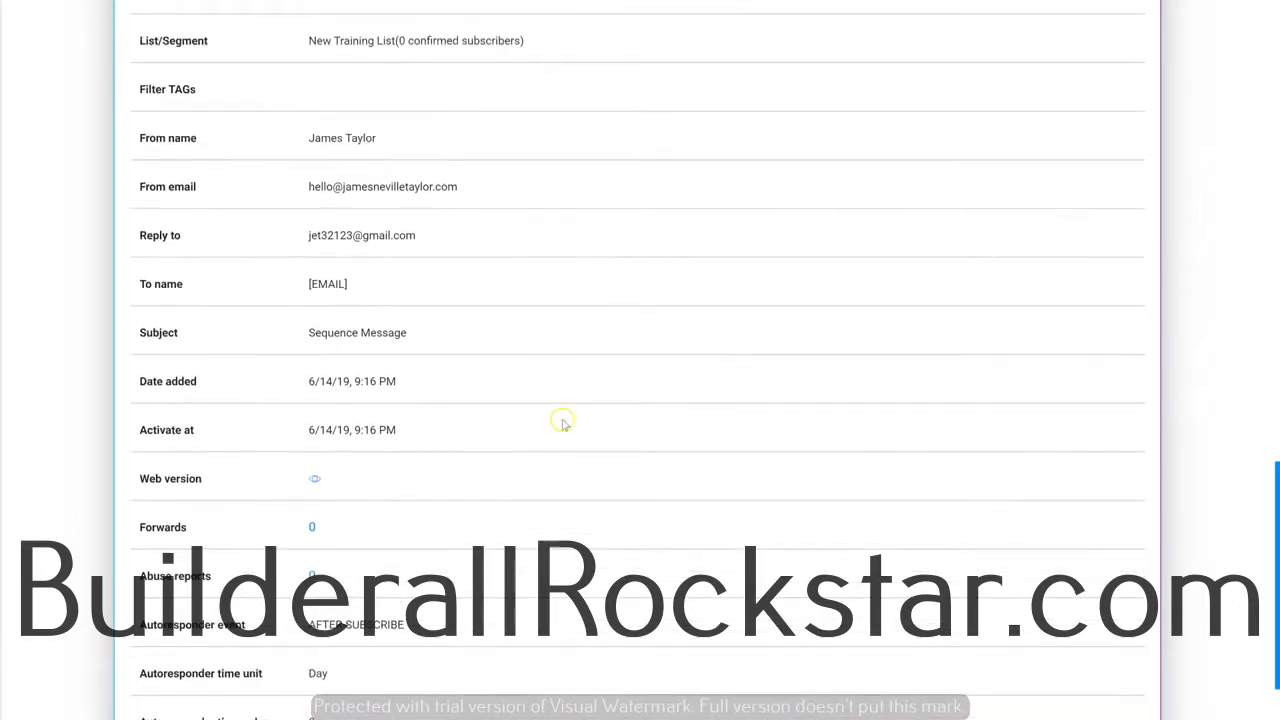